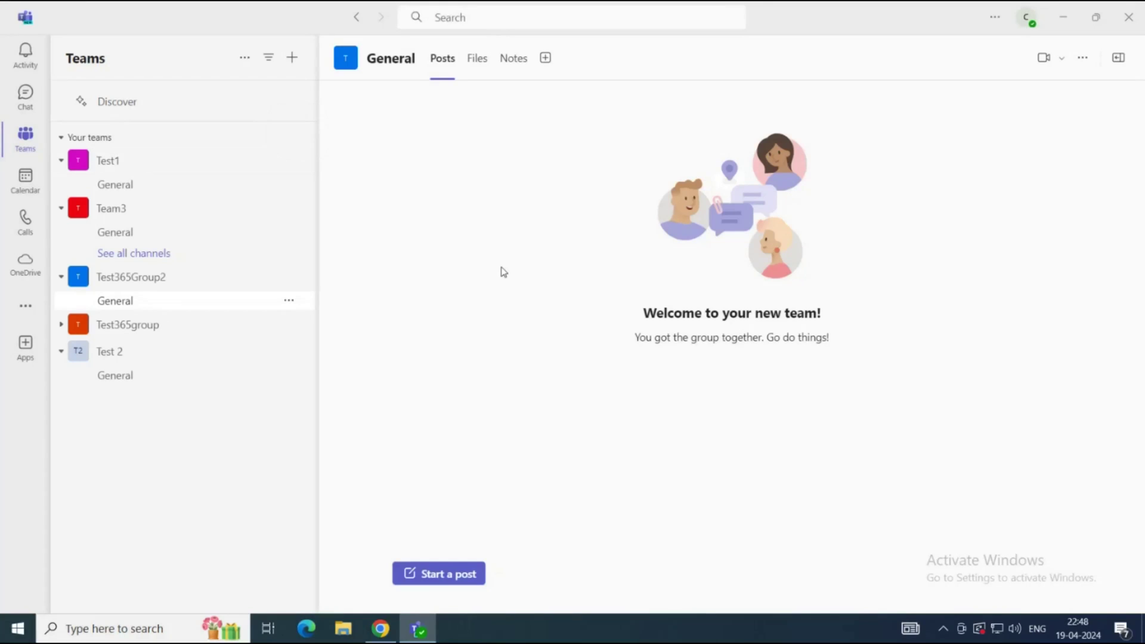
# - Switch to the Azure portal in Chrome and examine the expiration settings for groups, selecting the custom group lifetime value
pyautogui.click(382, 630)
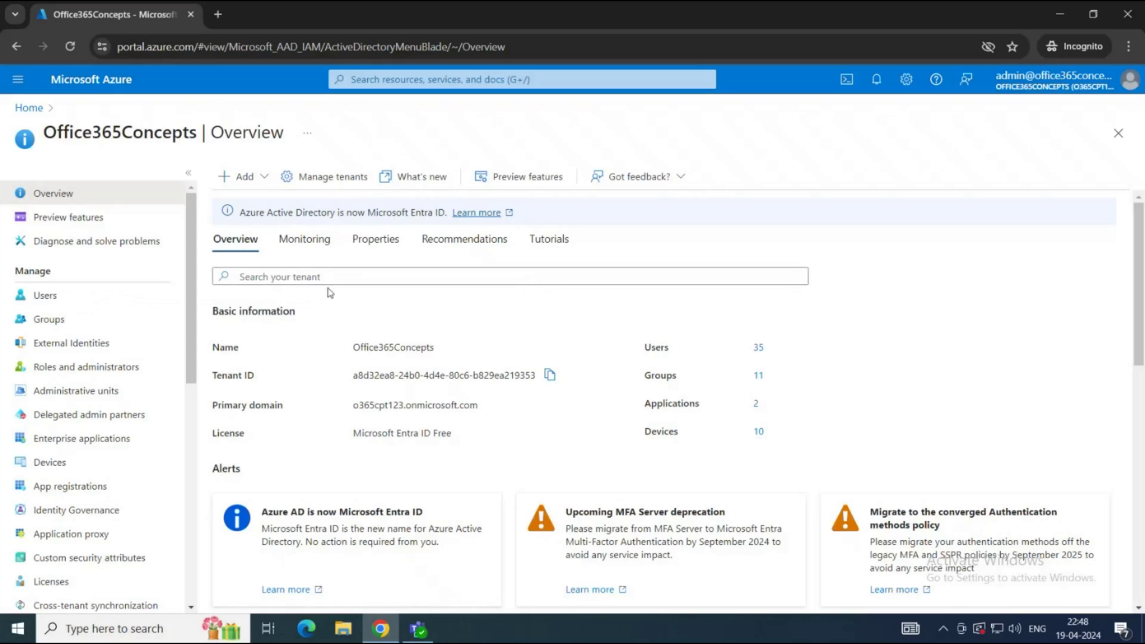
pyautogui.click(50, 325)
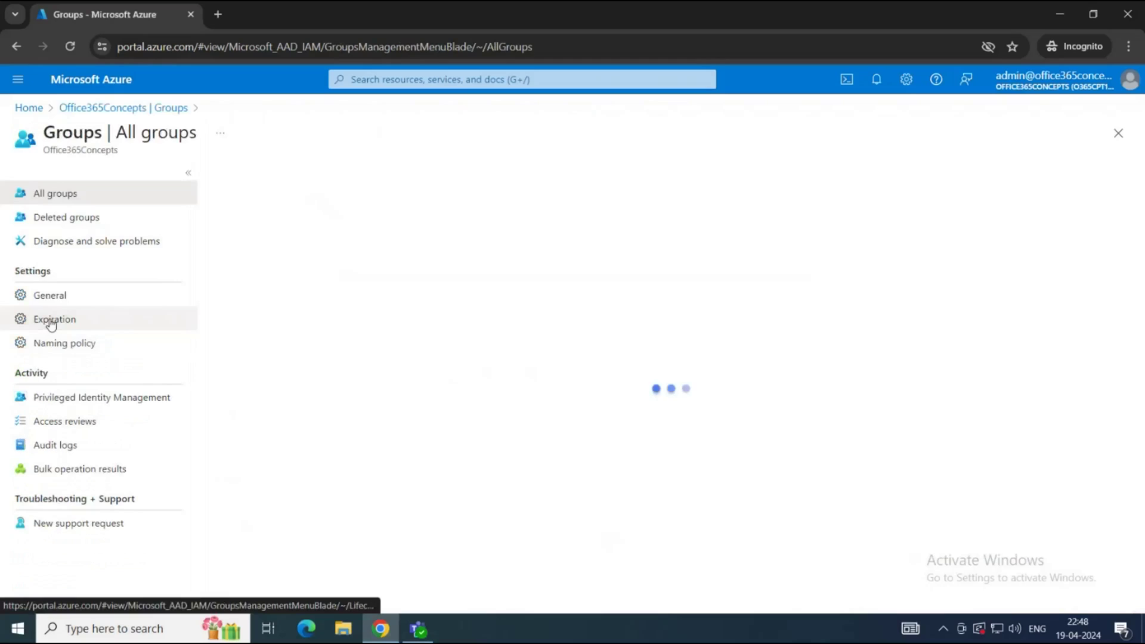
pyautogui.click(71, 325)
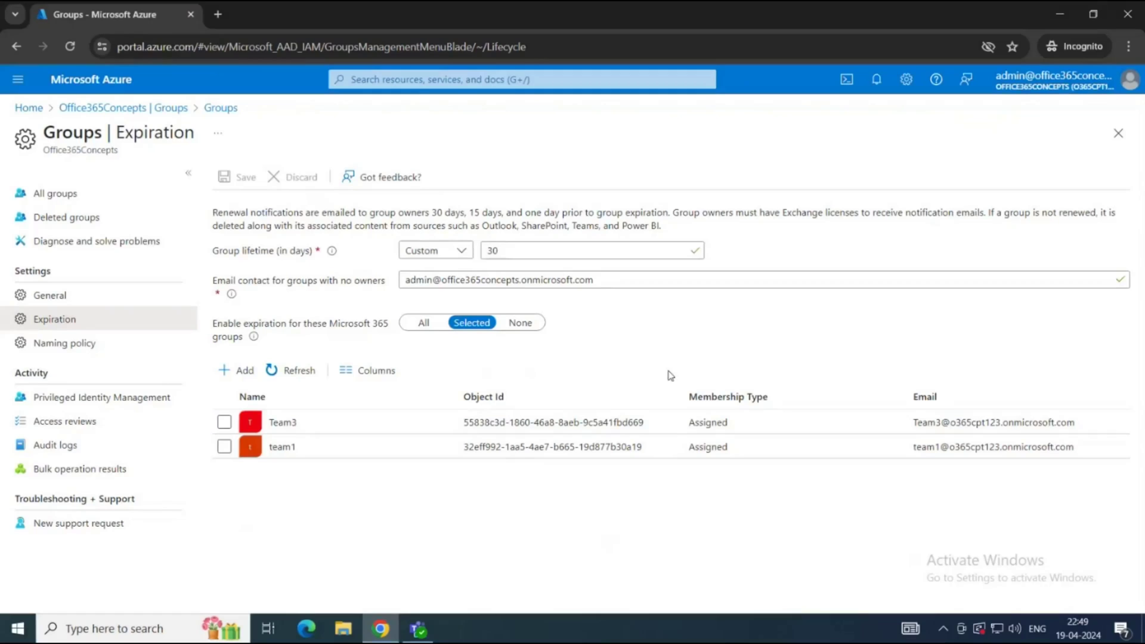
pyautogui.doubleClick(484, 250)
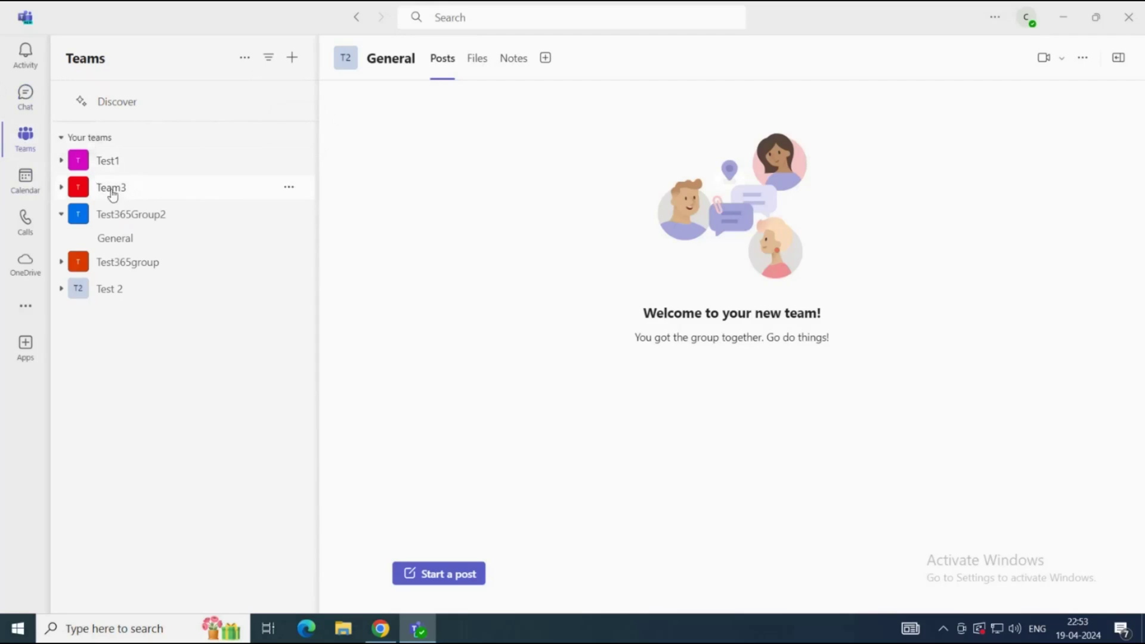
# - Open Team3's settings and examine the team expiration date
pyautogui.click(288, 187)
pyautogui.click(277, 255)
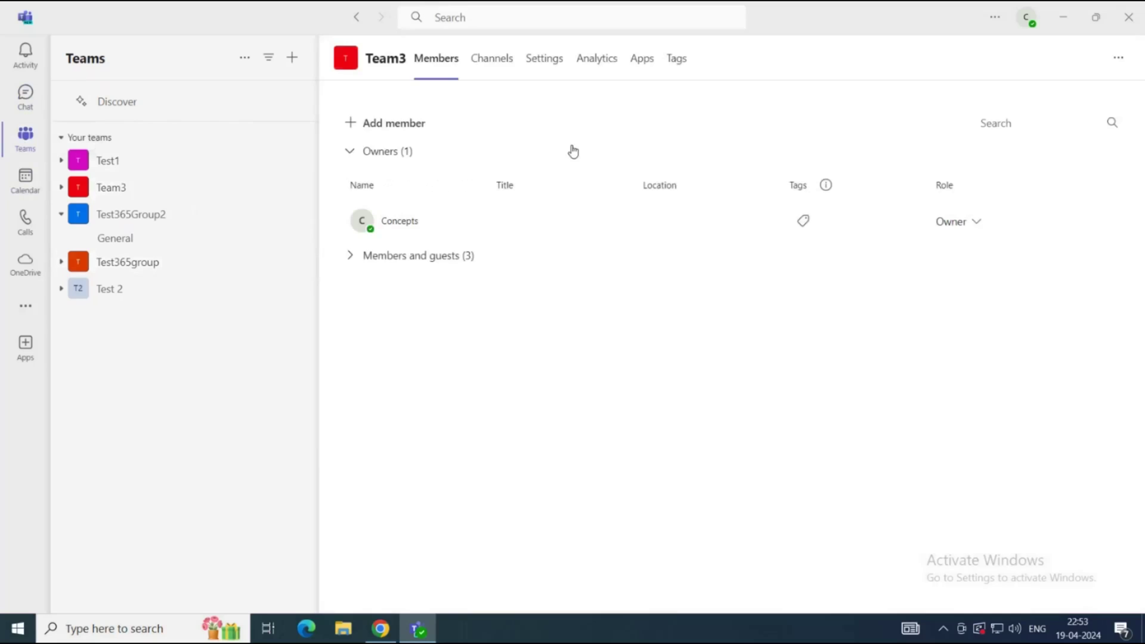
pyautogui.click(549, 61)
pyautogui.scroll(-2, 539, 380)
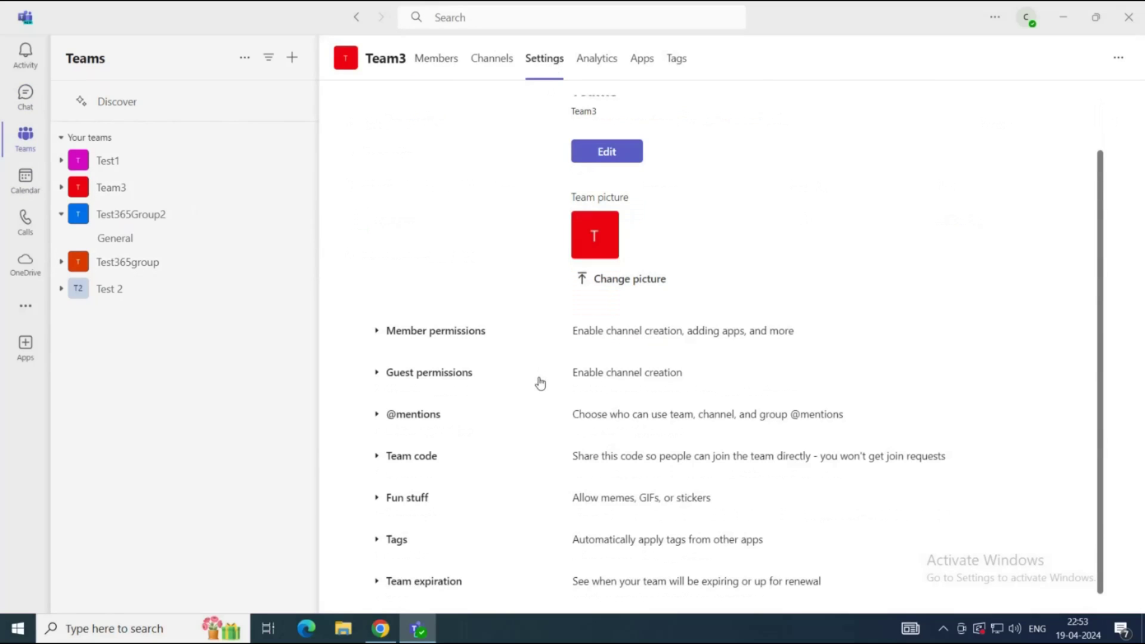
pyautogui.click(378, 581)
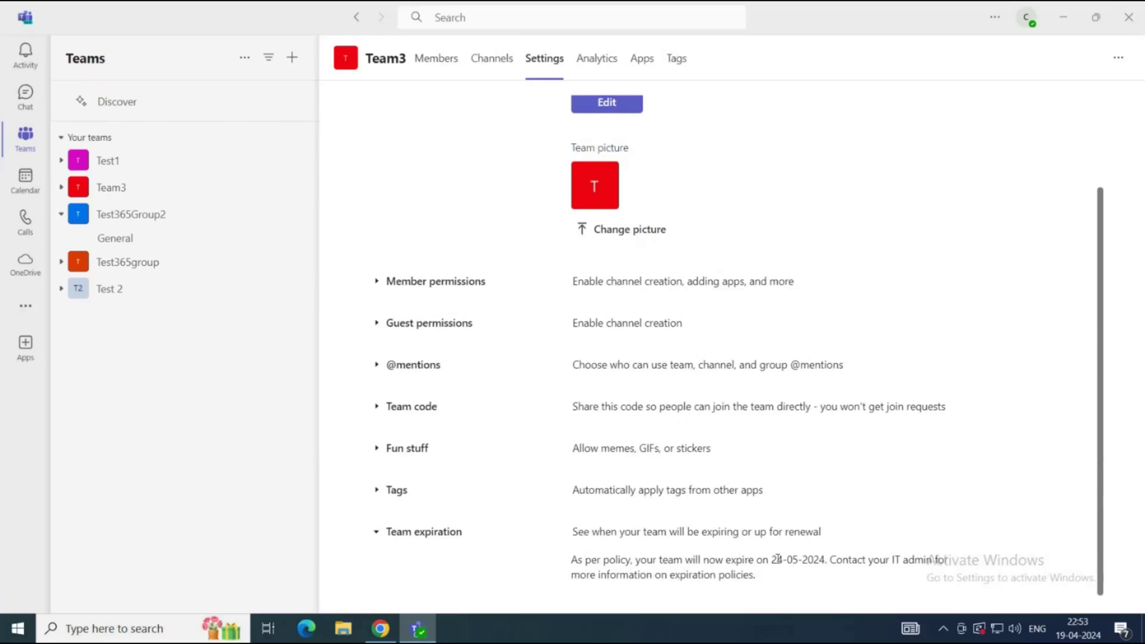
pyautogui.moveTo(775, 559); pyautogui.dragTo(830, 560)
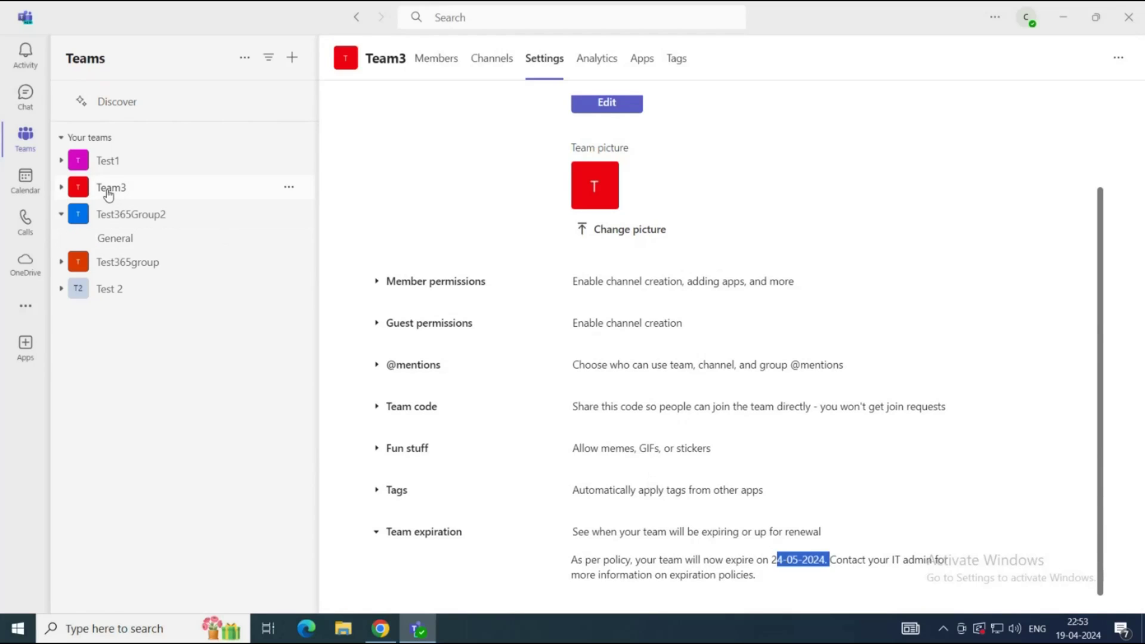
pyautogui.click(812, 587)
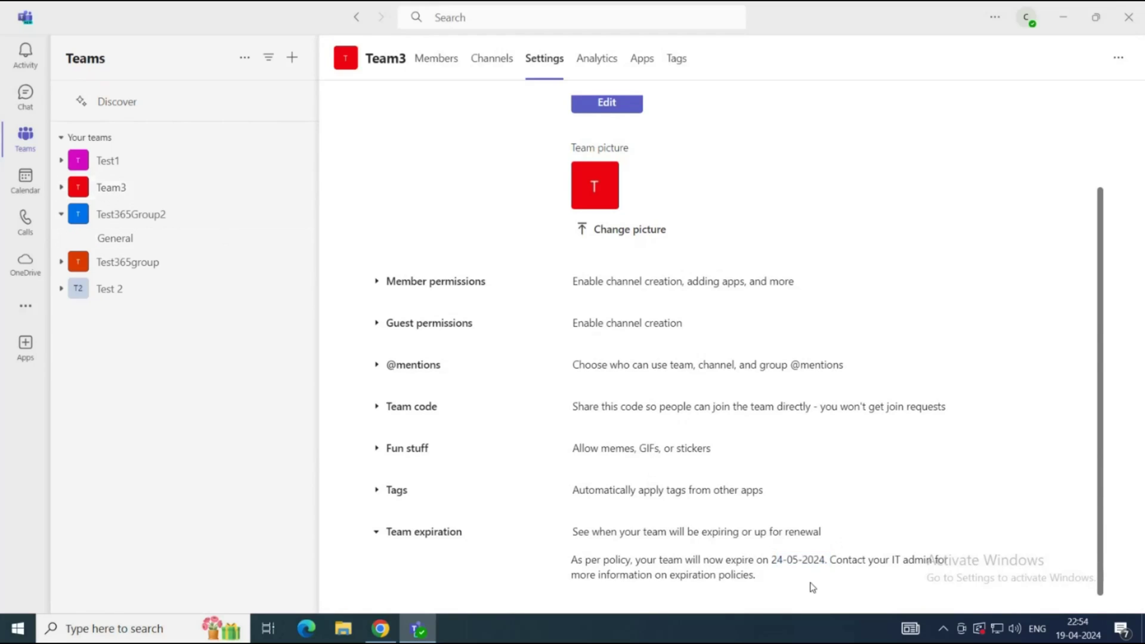
pyautogui.moveTo(576, 560); pyautogui.dragTo(826, 562)
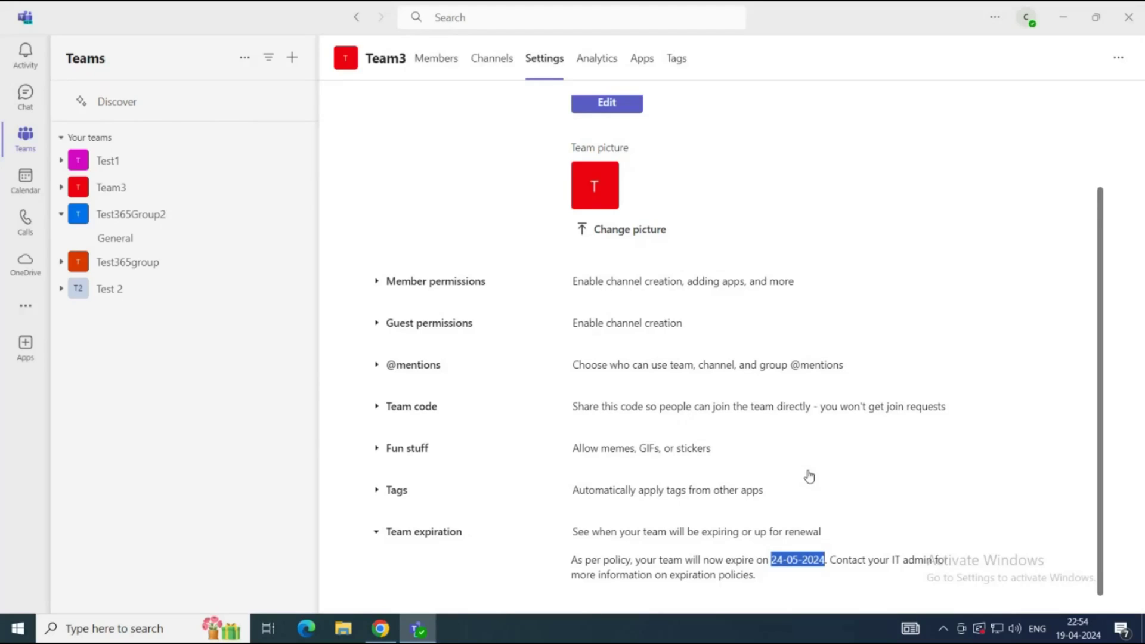
pyautogui.click(678, 554)
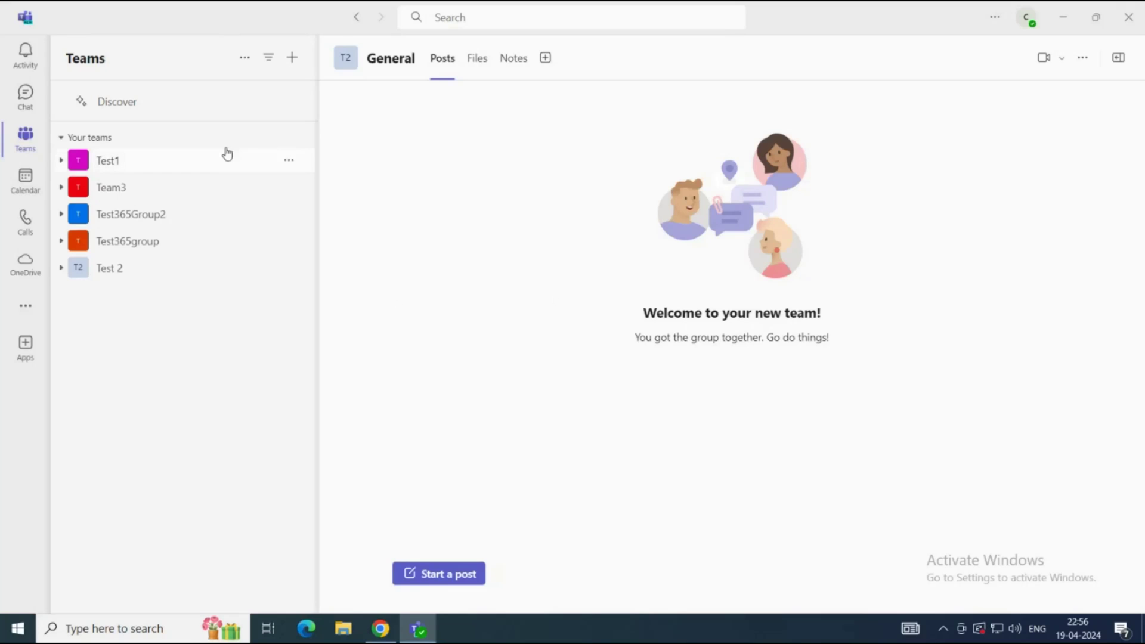
# - Create a Standard channel named "Test chaanel" in the Test1 team
pyautogui.click(61, 173)
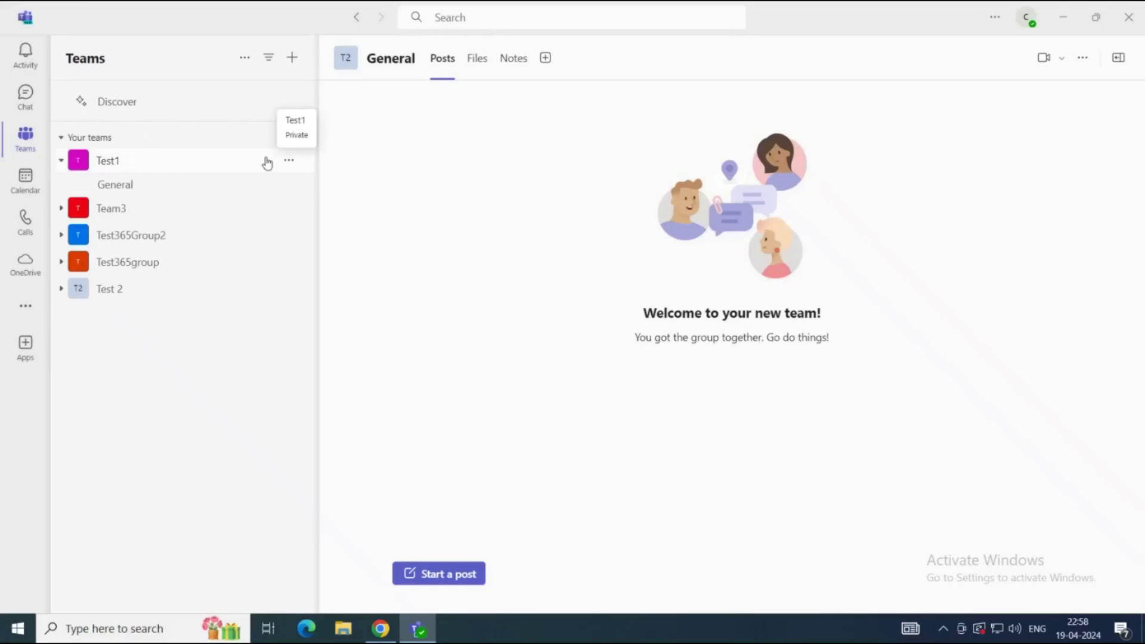
pyautogui.click(288, 161)
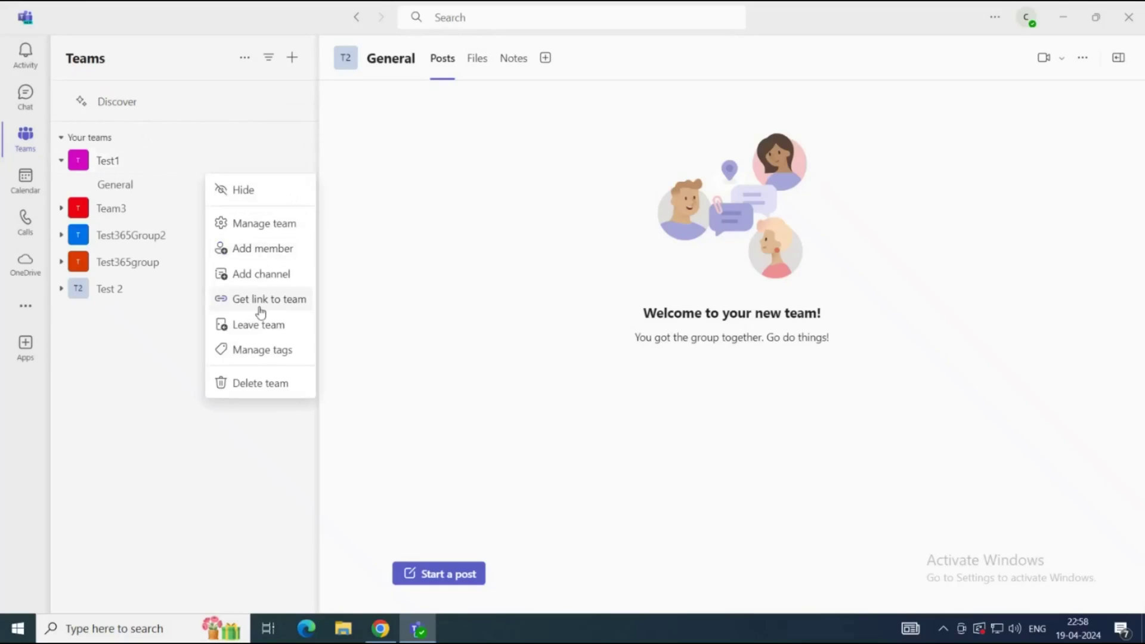
pyautogui.click(263, 275)
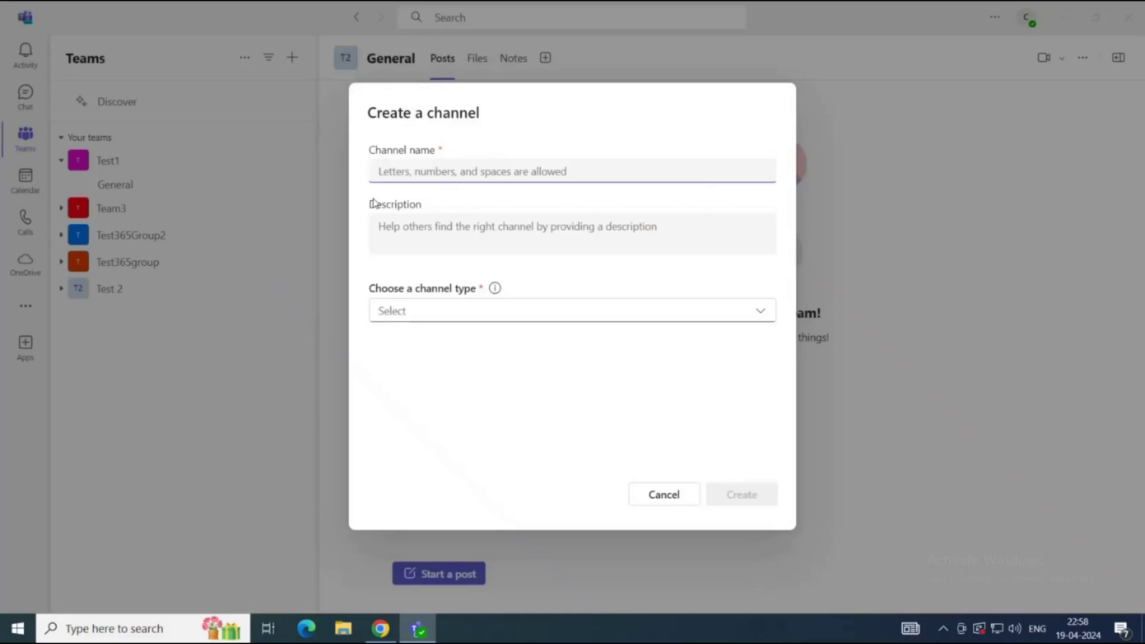
pyautogui.write('Tes')
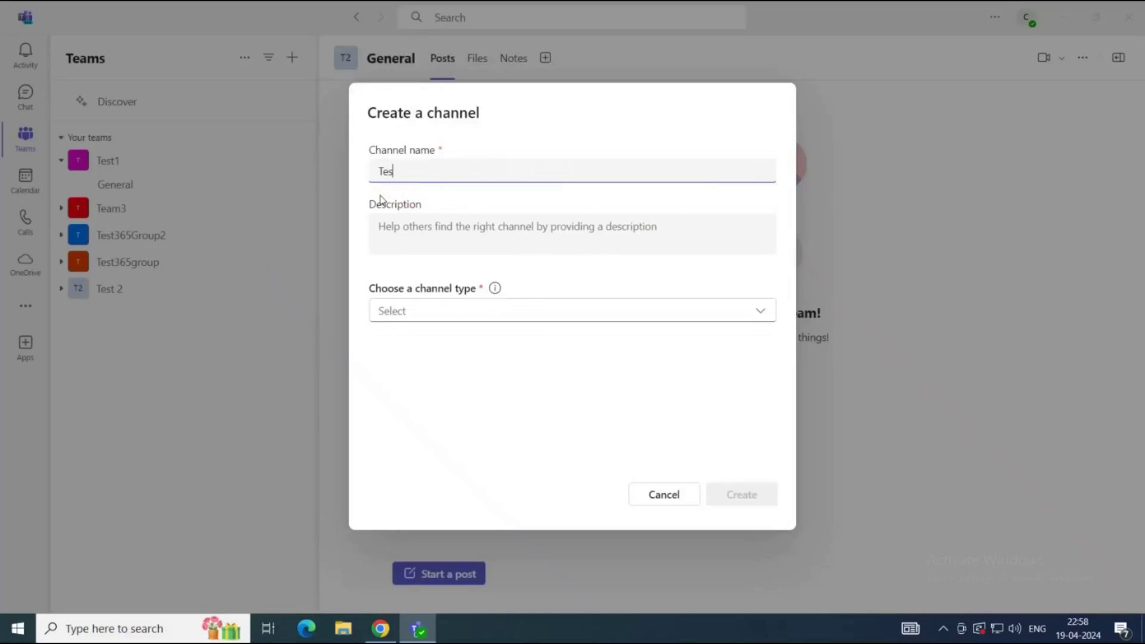
pyautogui.write('t chaanel')
pyautogui.click(460, 317)
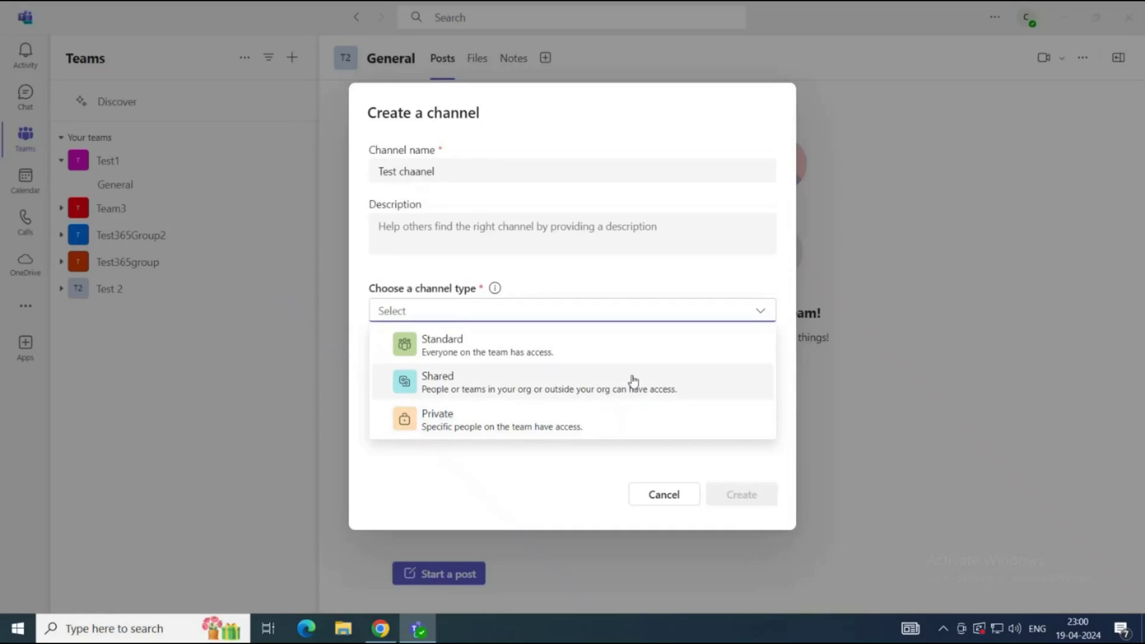
pyautogui.press('Down')
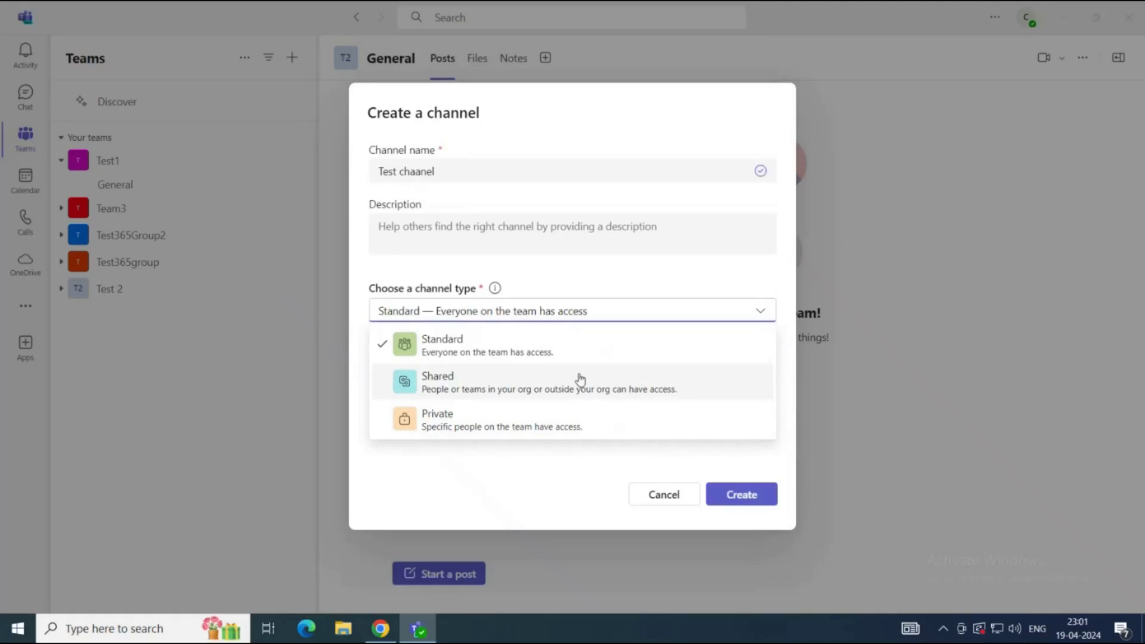
pyautogui.click(548, 344)
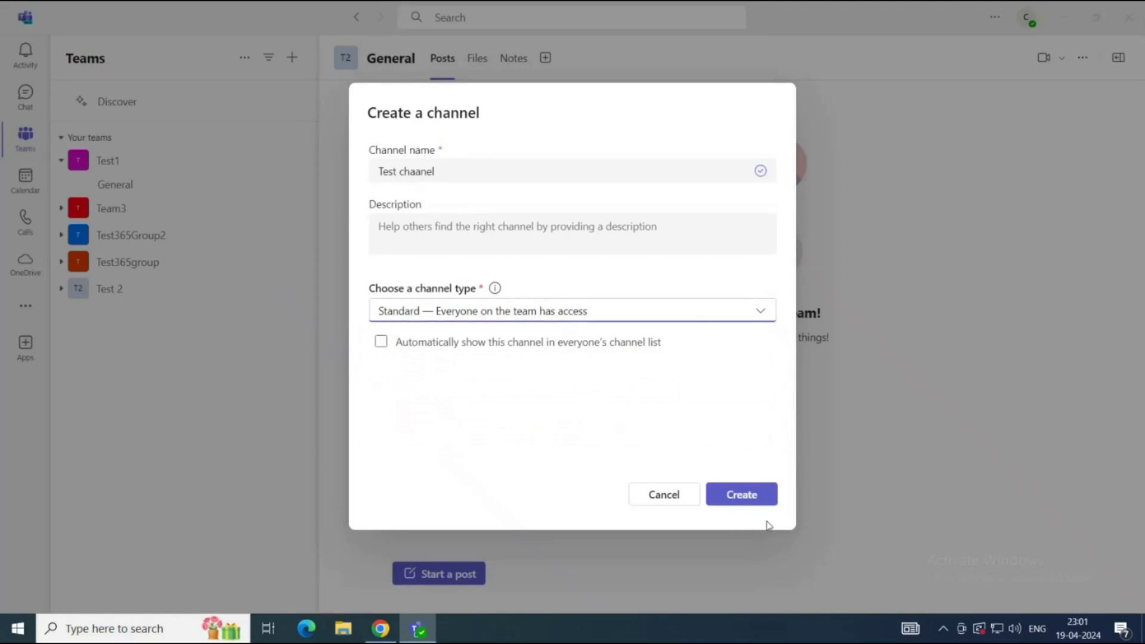
pyautogui.click(741, 496)
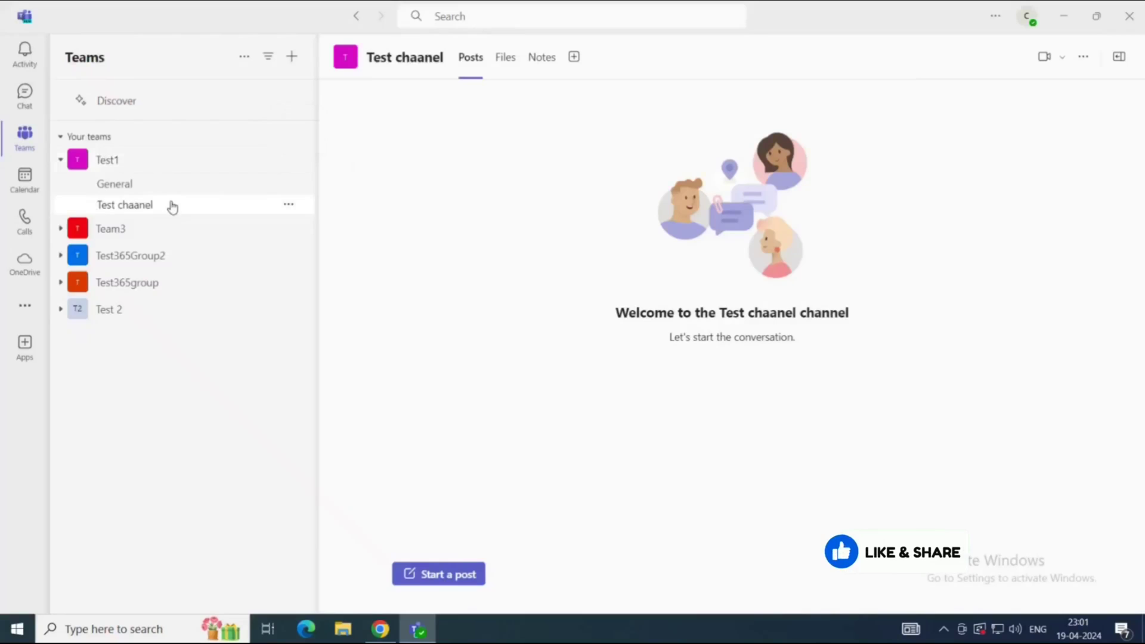
# - Create a Private channel named "private channel" in the Test1 team, without adding members during creation
pyautogui.click(285, 161)
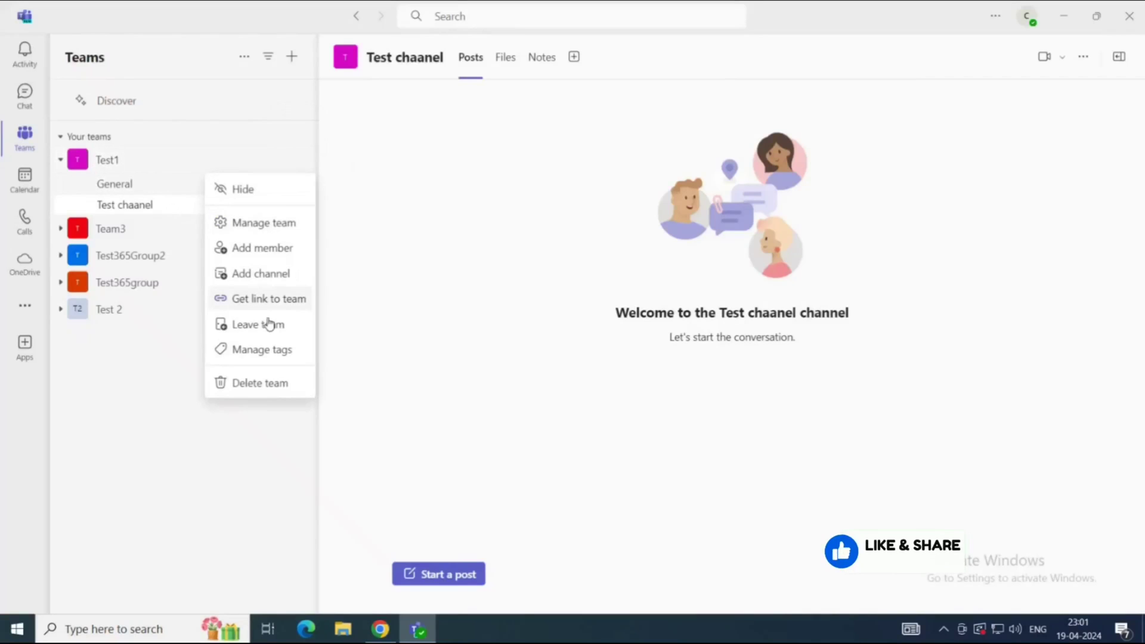
pyautogui.click(260, 273)
pyautogui.write('private channel')
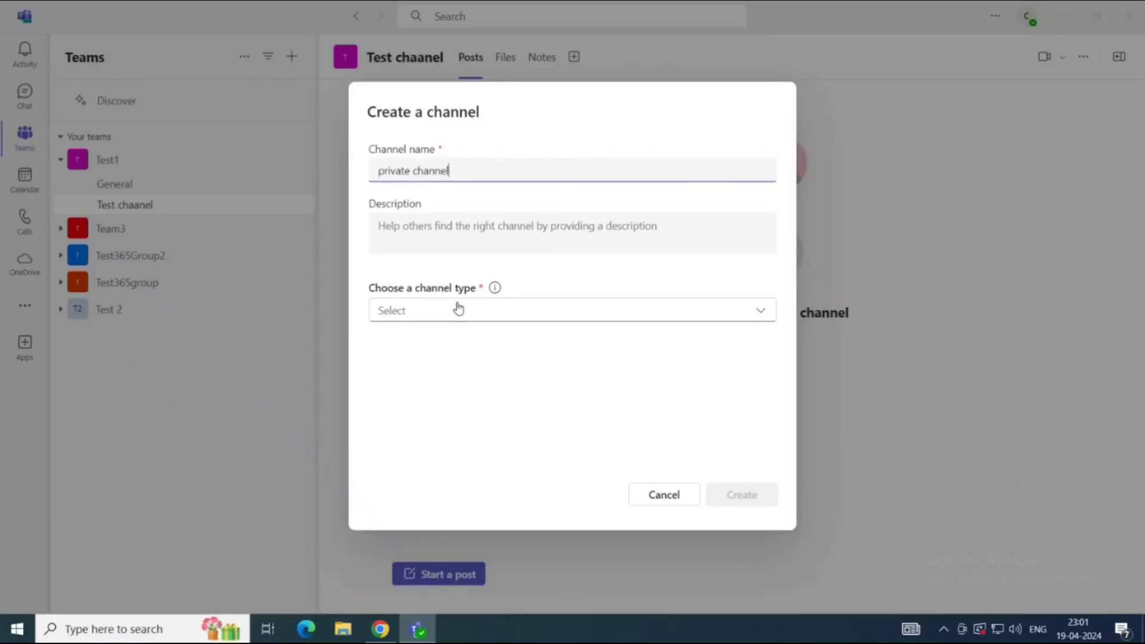
pyautogui.click(457, 308)
pyautogui.click(430, 417)
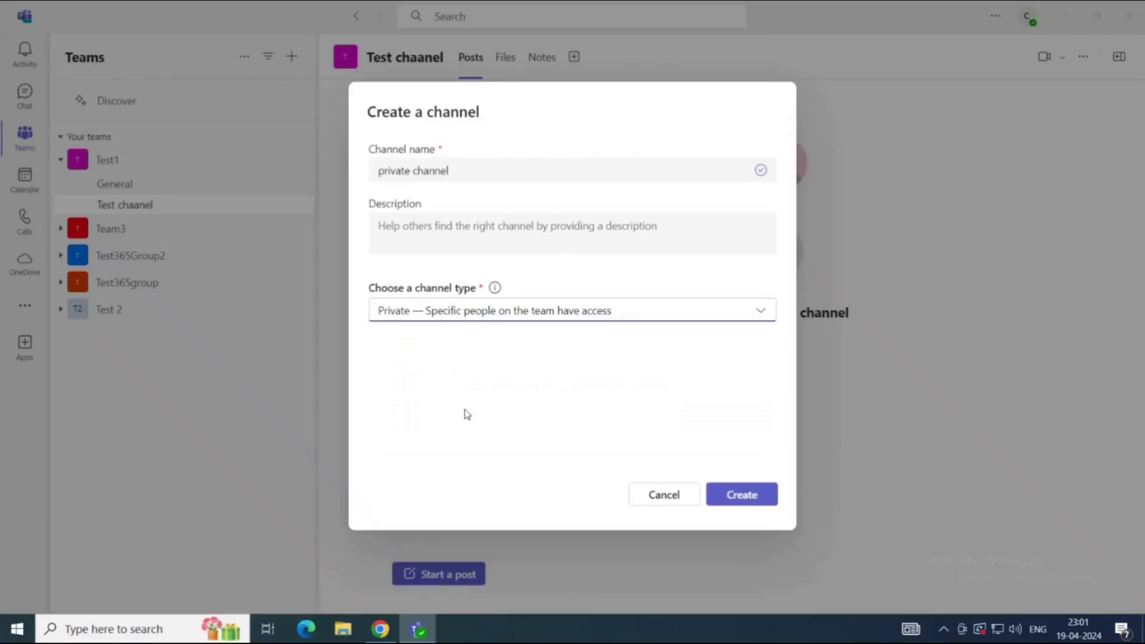
pyautogui.click(750, 503)
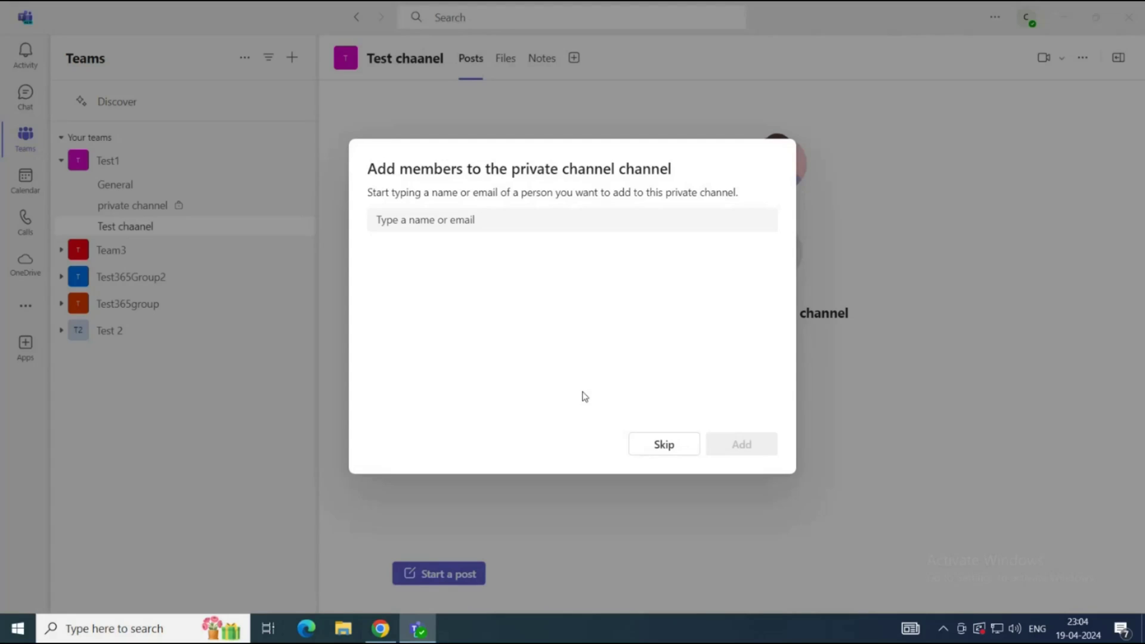
pyautogui.click(662, 452)
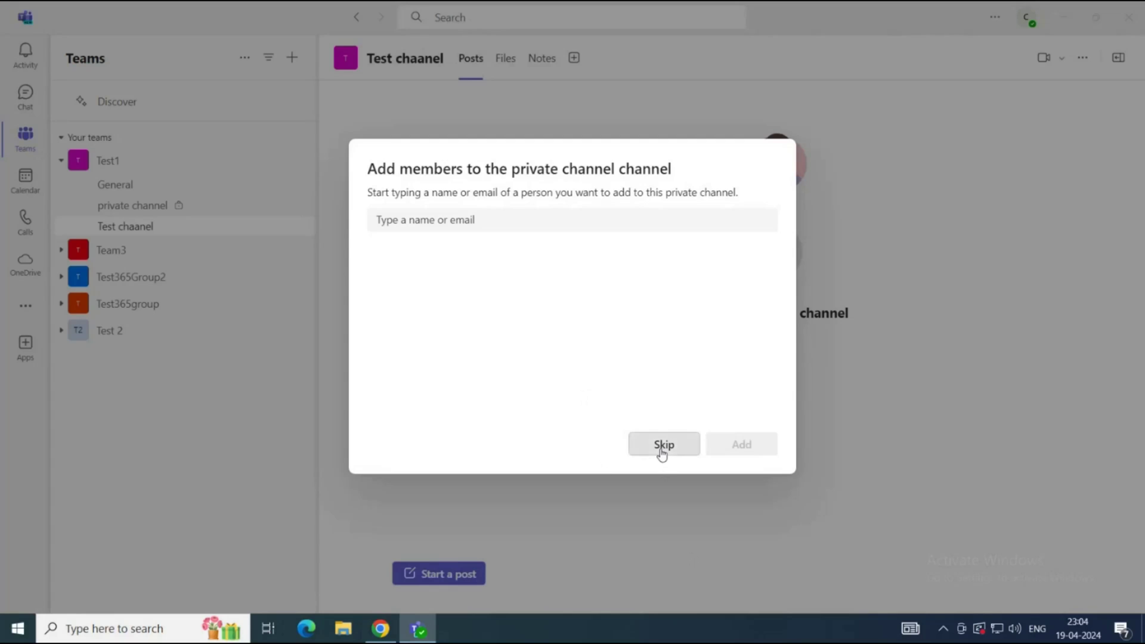
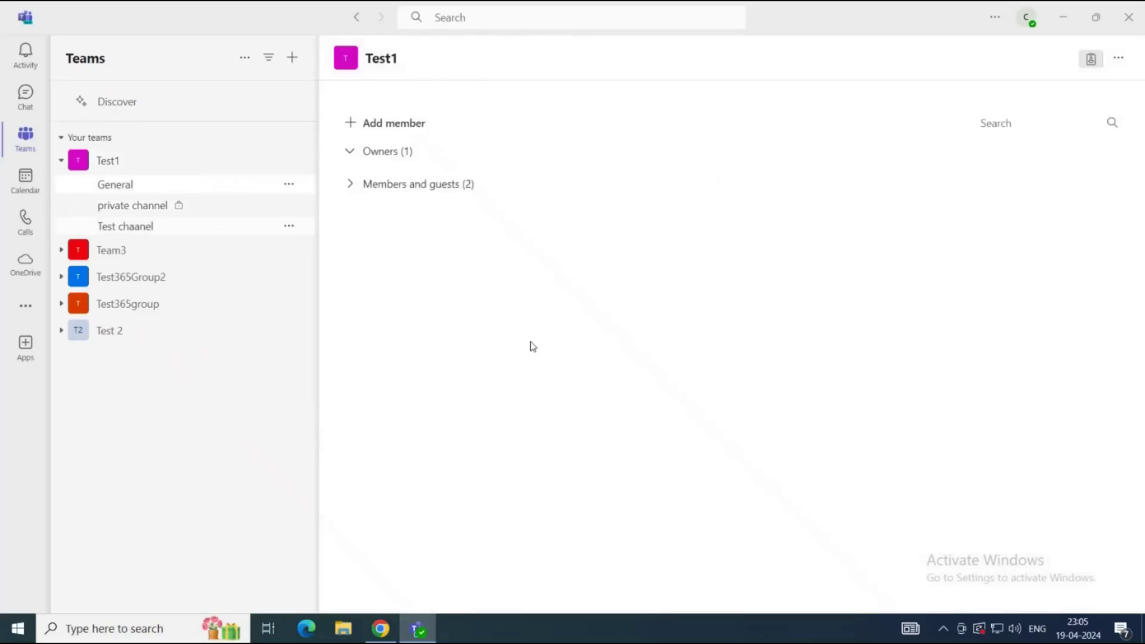
# - Check Test1's members and guests, and add the team's non-guest member to the private channel with the Member role
pyautogui.click(348, 257)
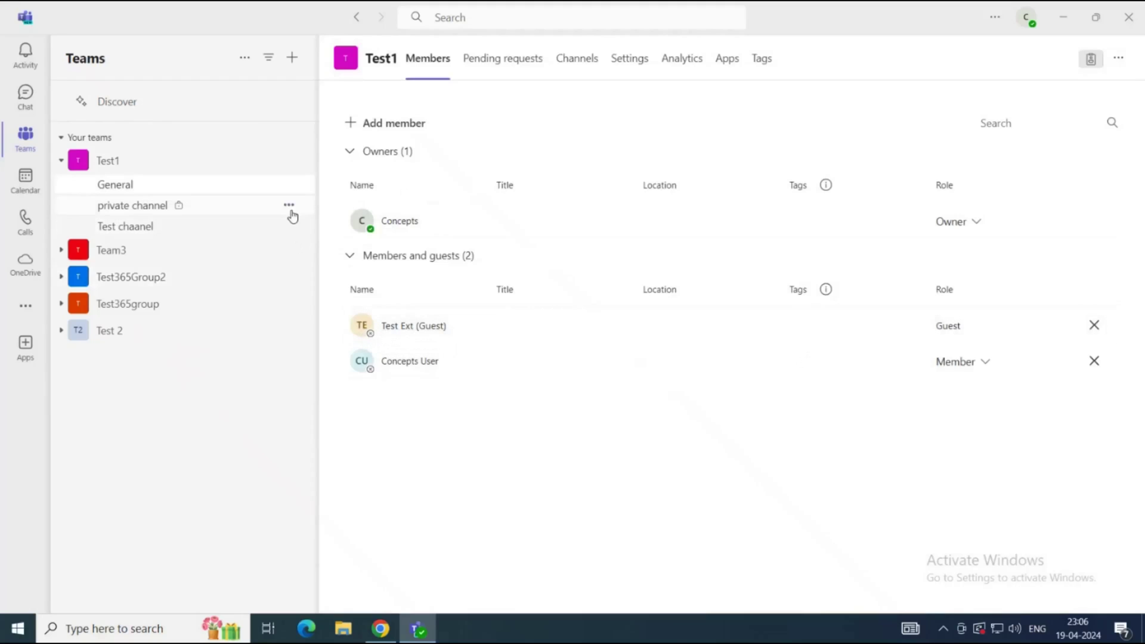
pyautogui.click(288, 206)
pyautogui.click(242, 346)
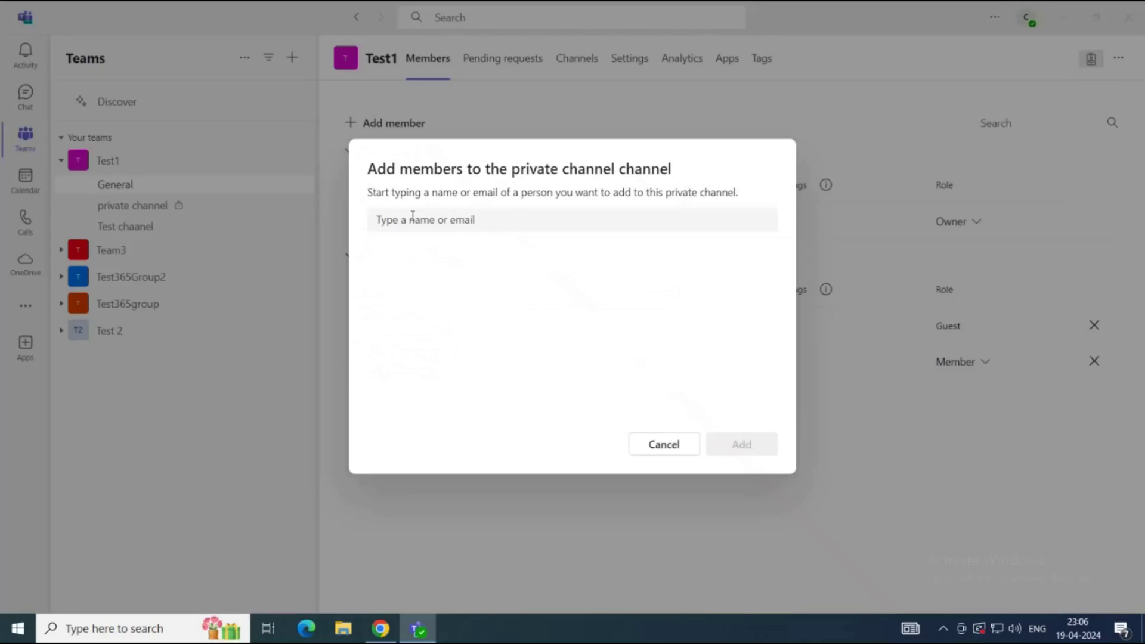
pyautogui.click(411, 218)
pyautogui.write('bobross')
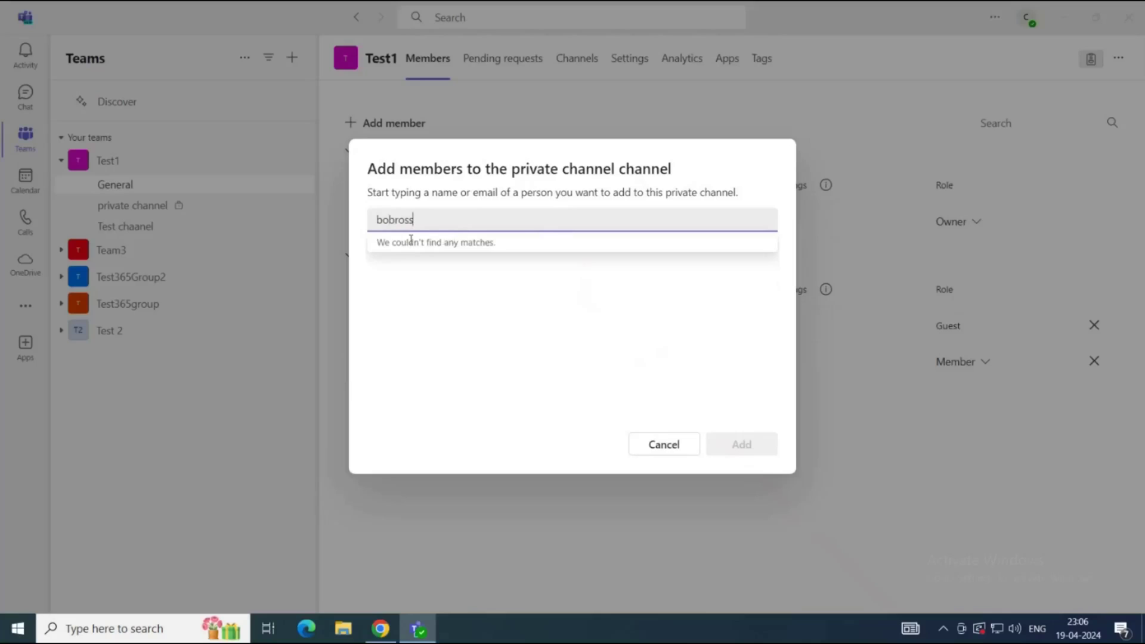
pyautogui.hotkey('ctrl', 'a')
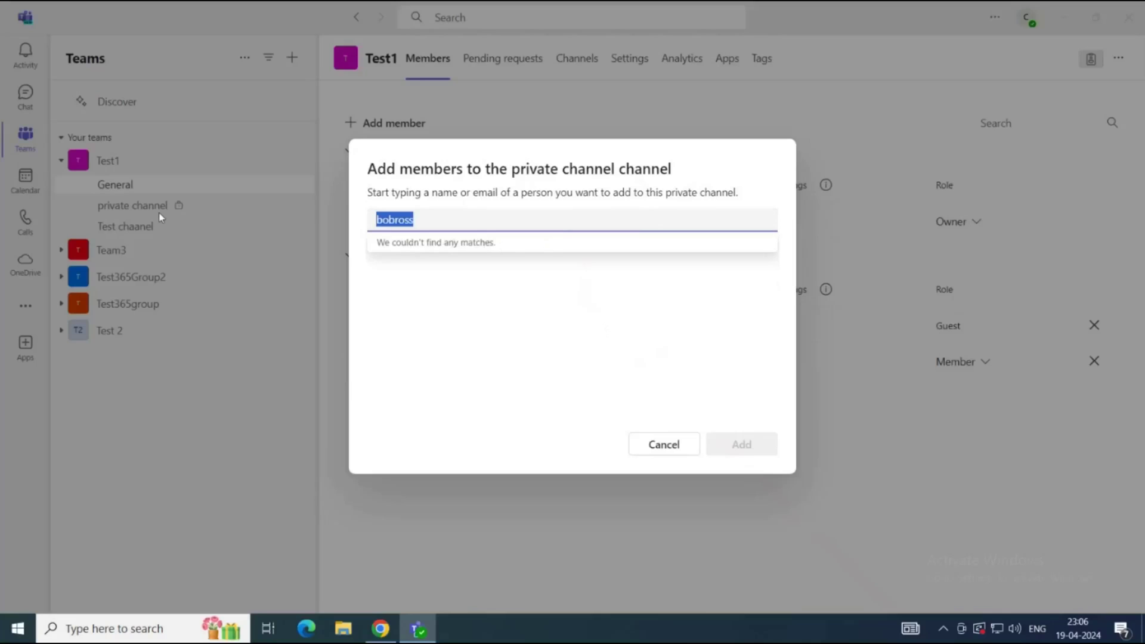
pyautogui.write('concepts')
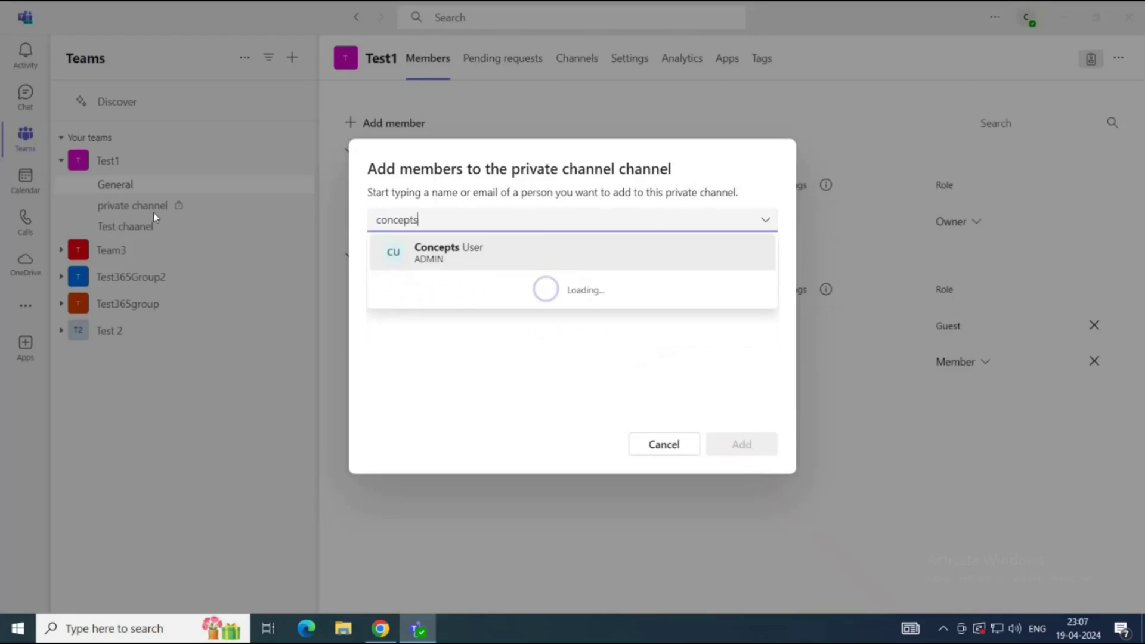
pyautogui.click(453, 251)
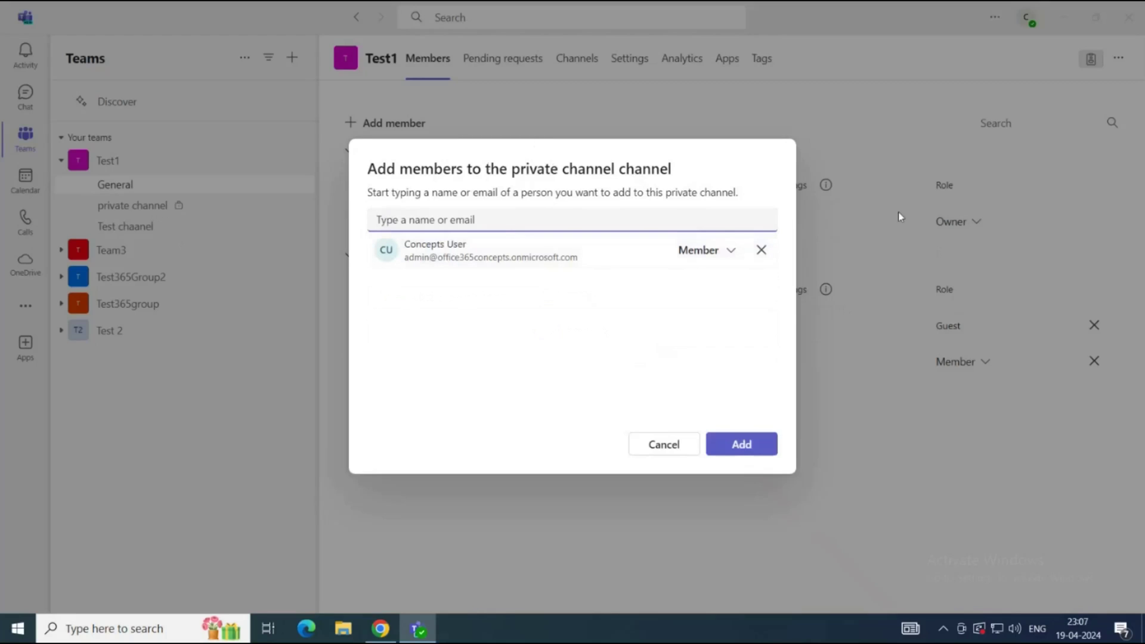
pyautogui.click(739, 447)
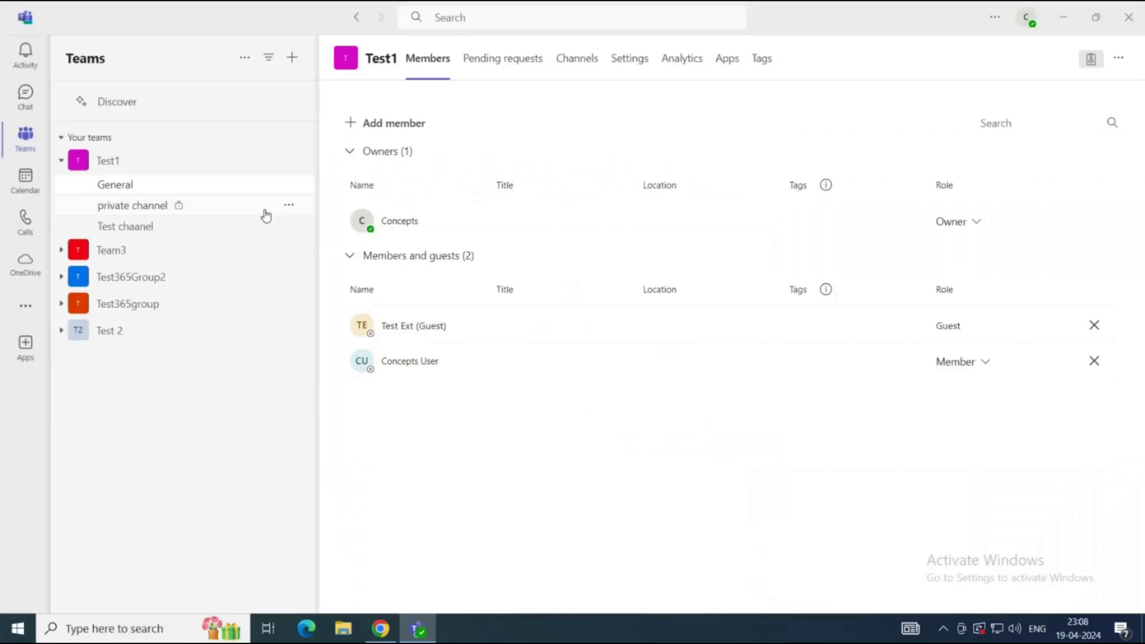
# - Open the private channel's management page to view its owners and members
pyautogui.click(288, 205)
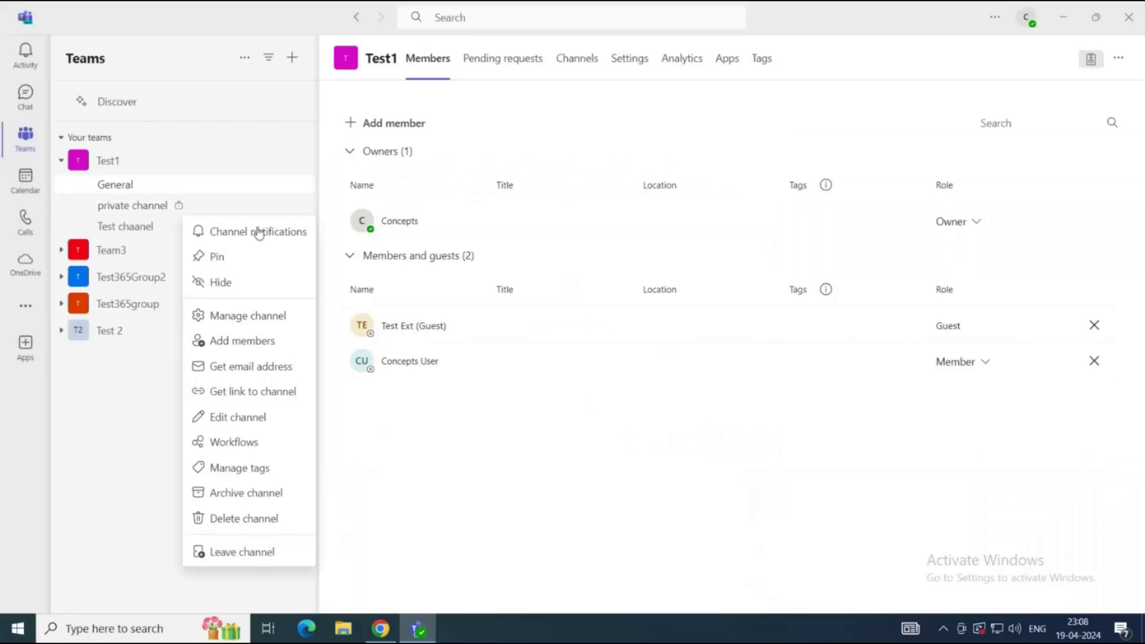
pyautogui.click(255, 324)
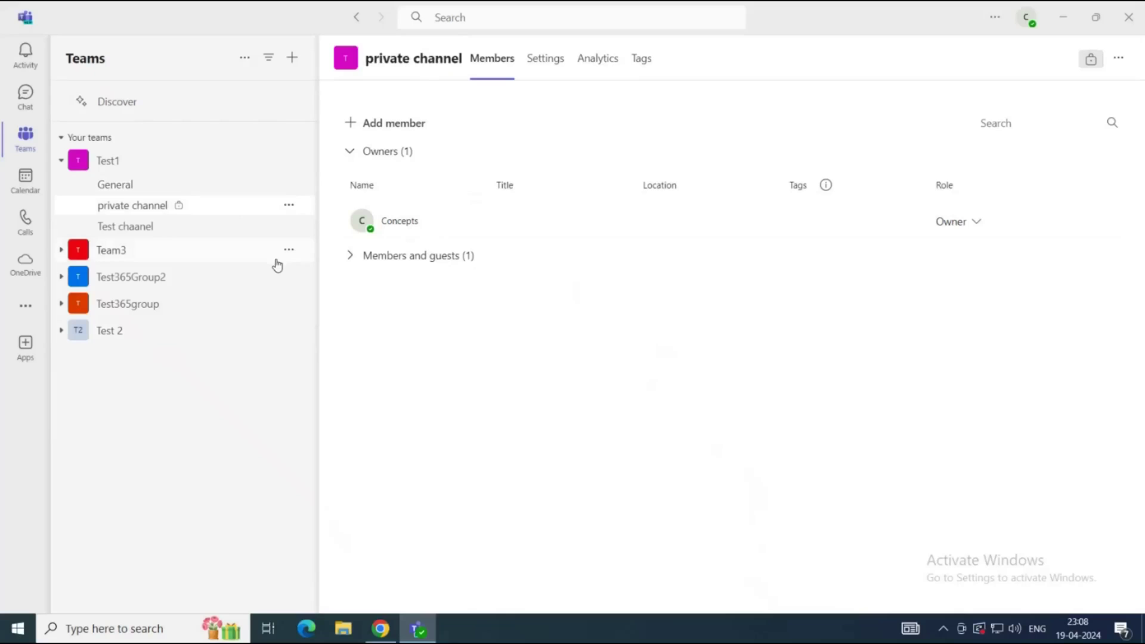
# - Add another user from the organisation to the Test1 team by looking up their account name
pyautogui.click(288, 162)
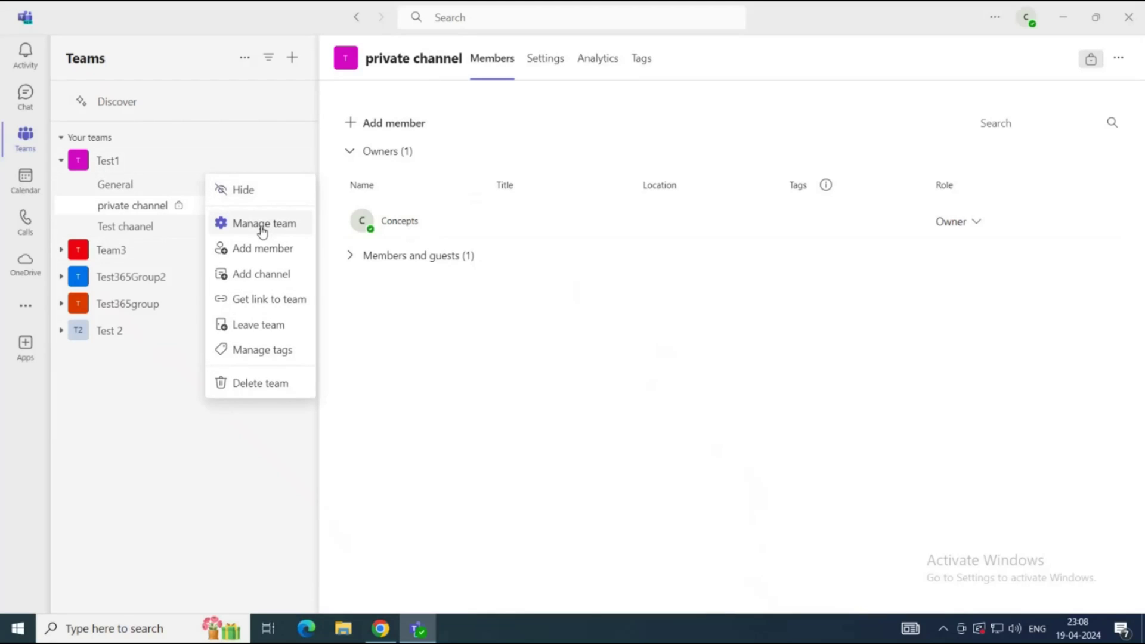
pyautogui.click(255, 248)
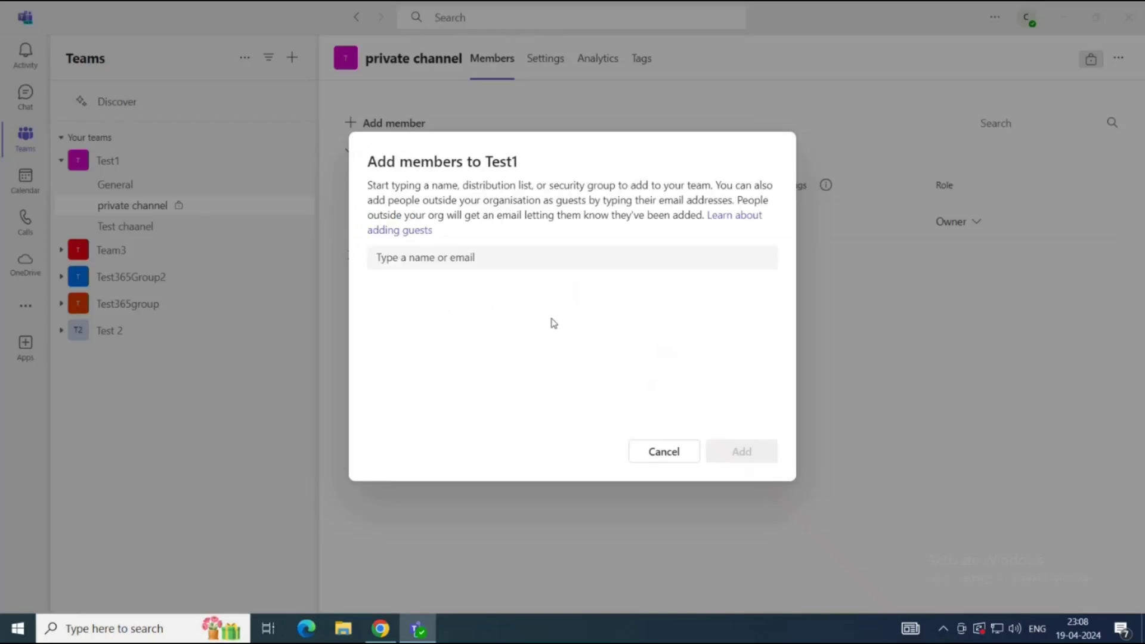
pyautogui.write('bobross')
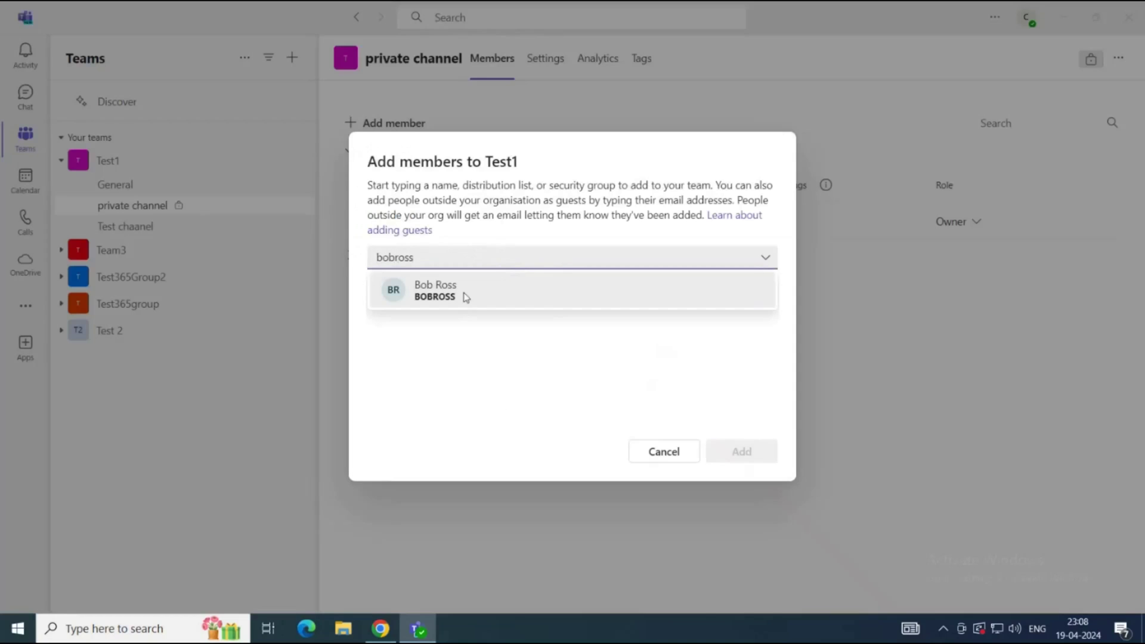
pyautogui.click(464, 295)
pyautogui.click(738, 467)
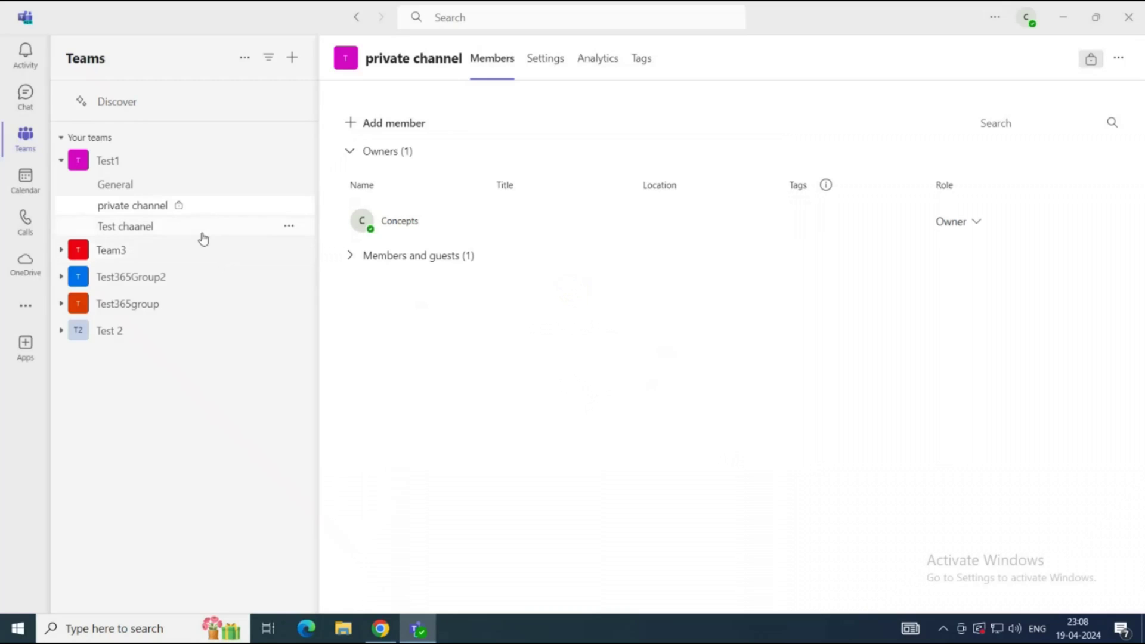
# - Add the same user to Test1's private channel by looking up their account name
pyautogui.click(288, 209)
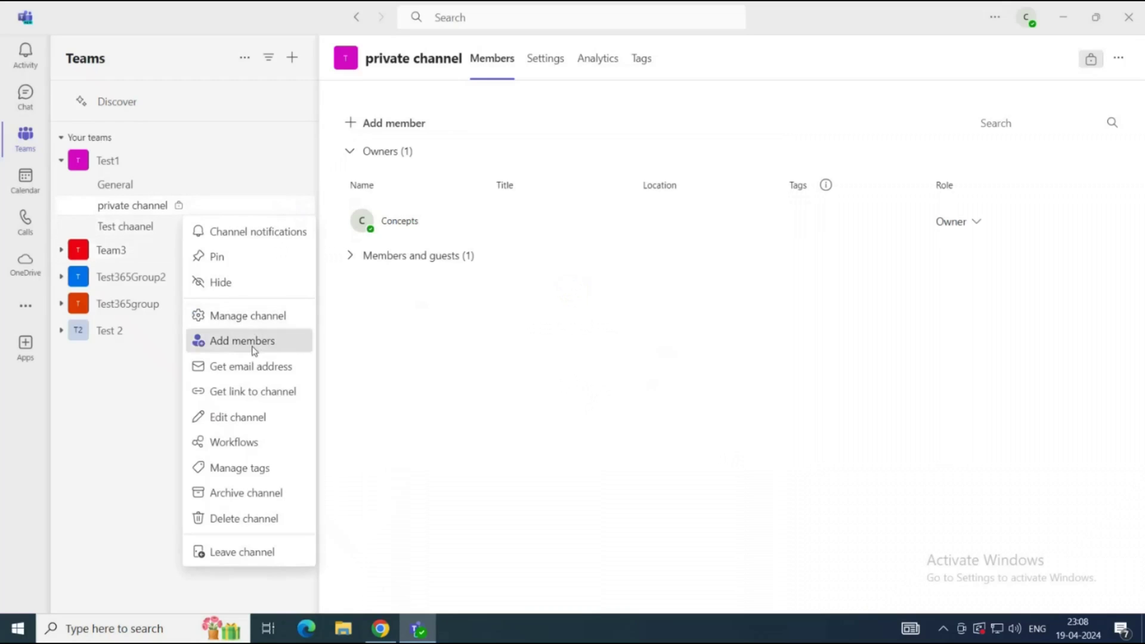
pyautogui.click(262, 340)
pyautogui.click(451, 224)
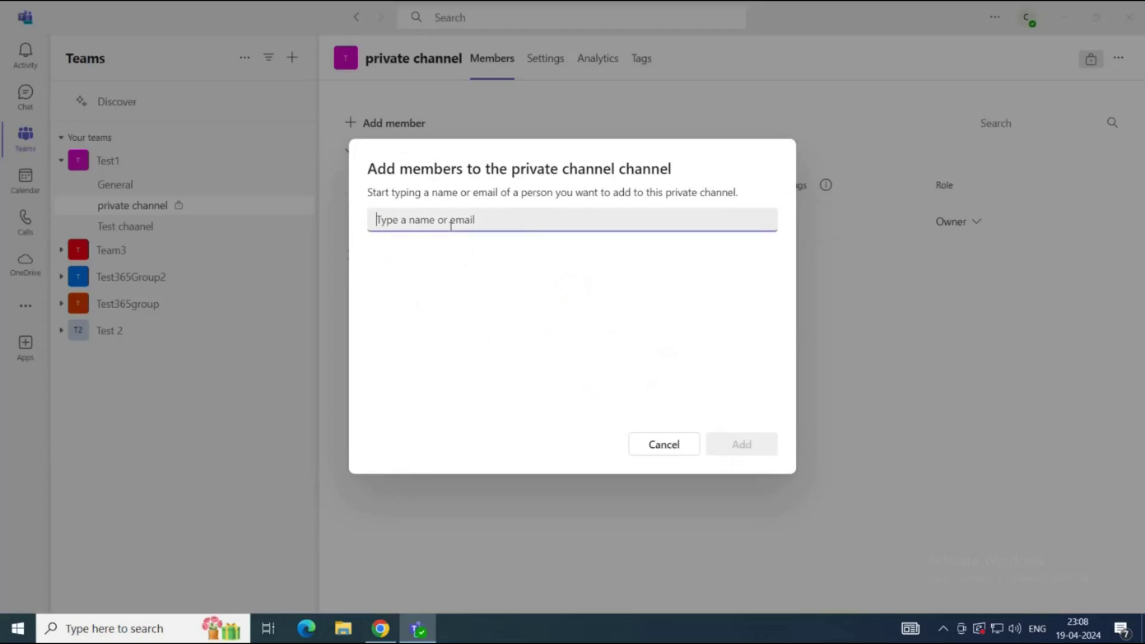
pyautogui.write('bobross')
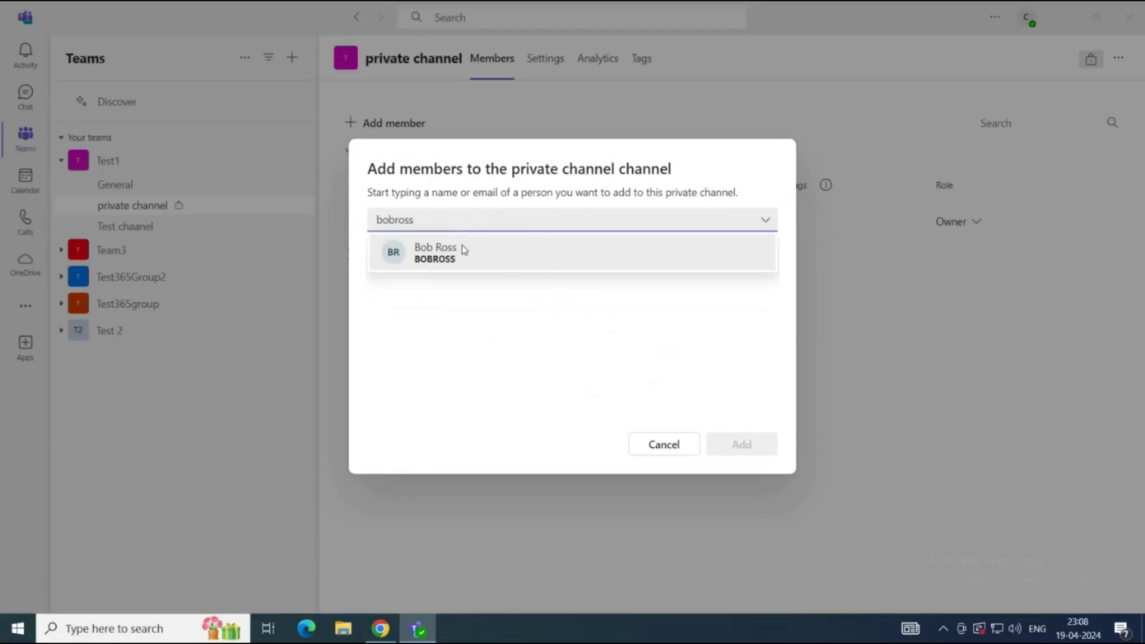
pyautogui.click(465, 249)
pyautogui.click(724, 447)
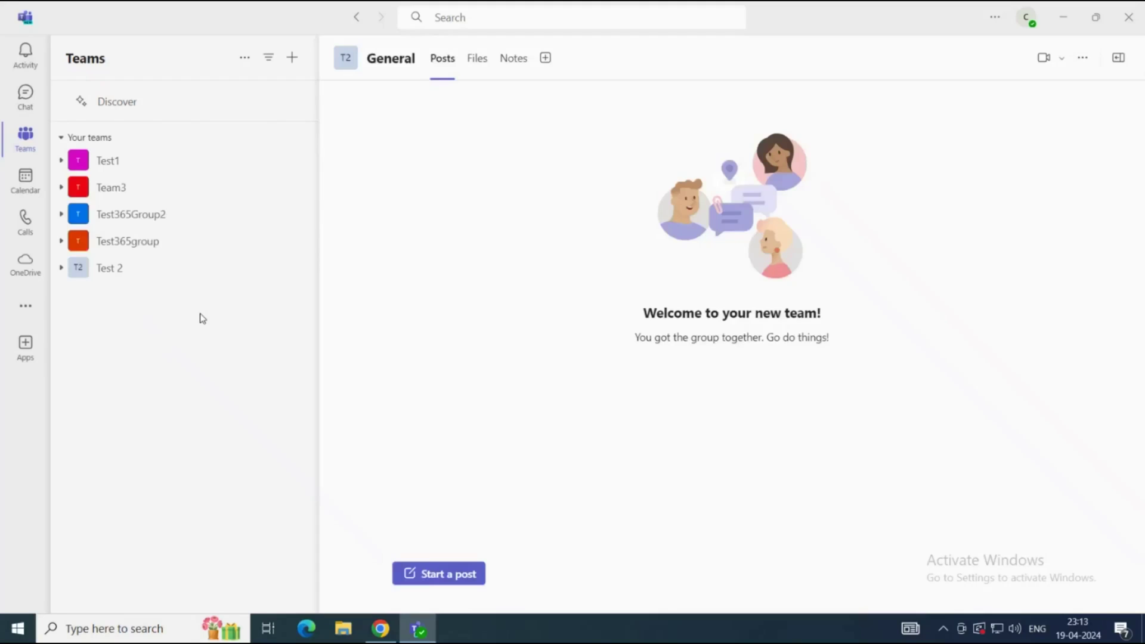
# - Publish a post in Test 2's General channel with the subject "Hello" and the bold message "Hello"
pyautogui.click(131, 272)
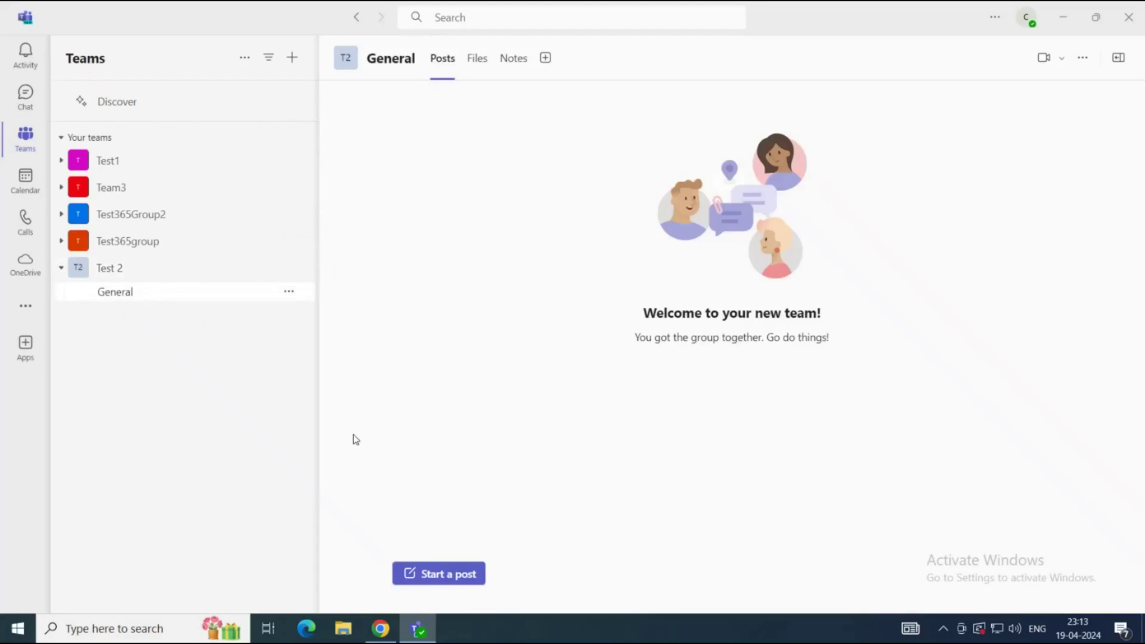
pyautogui.click(464, 562)
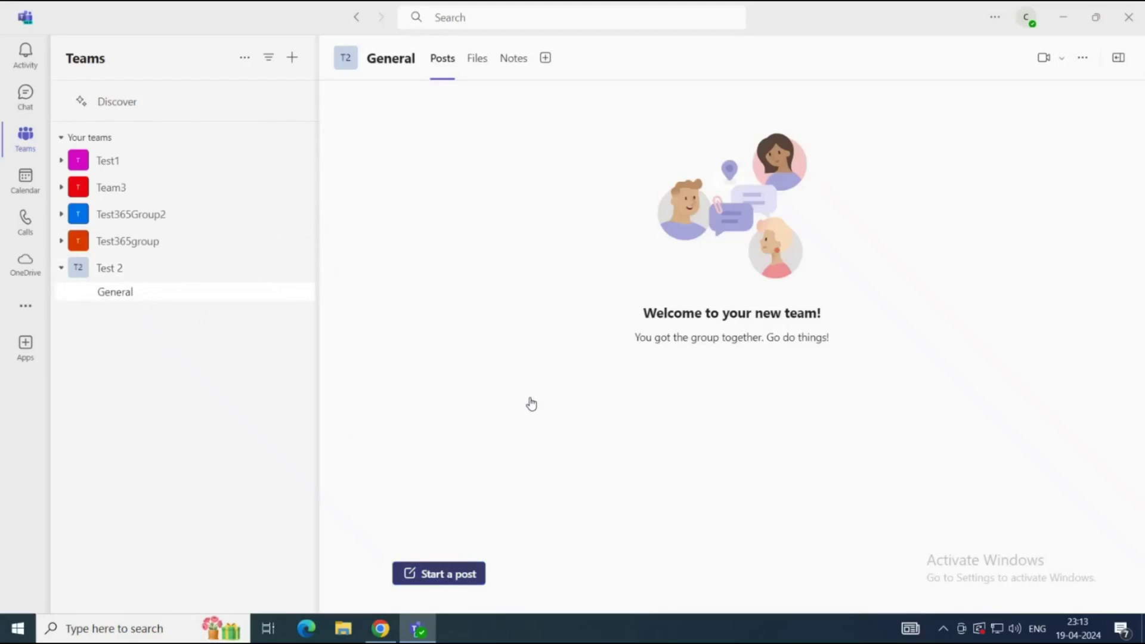
pyautogui.write('Hello')
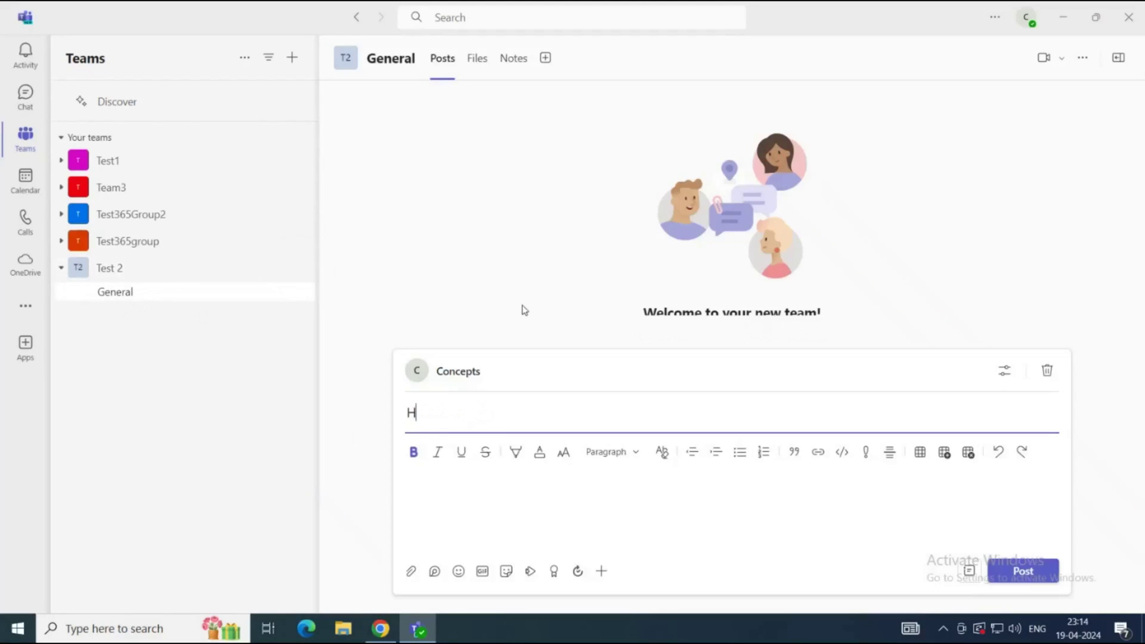
pyautogui.click(428, 481)
pyautogui.write('Hello')
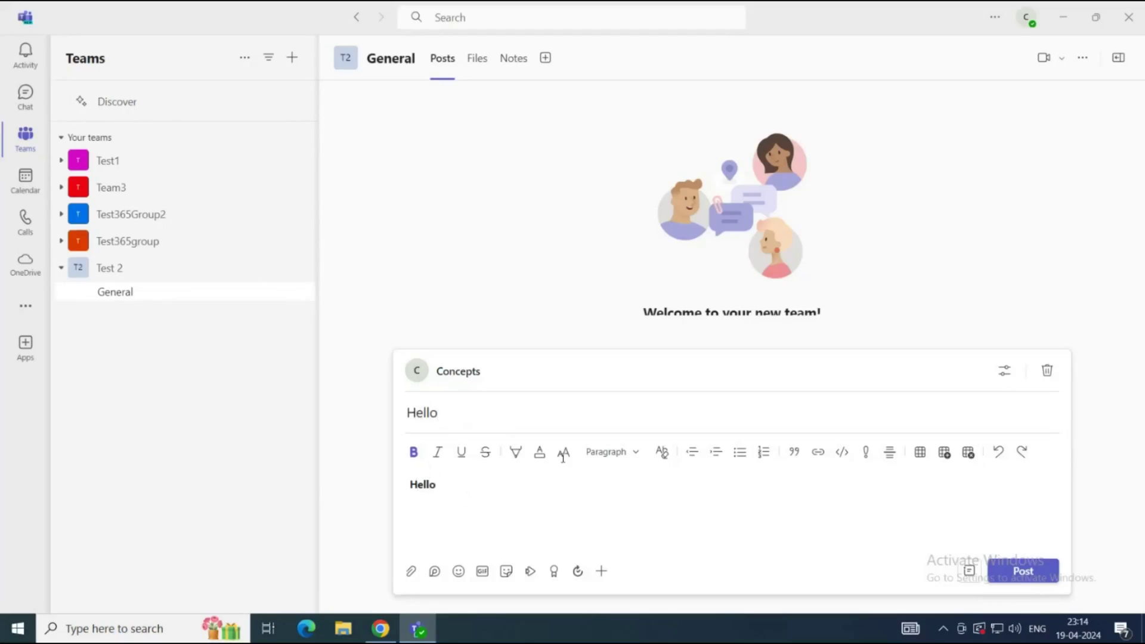
pyautogui.click(1021, 583)
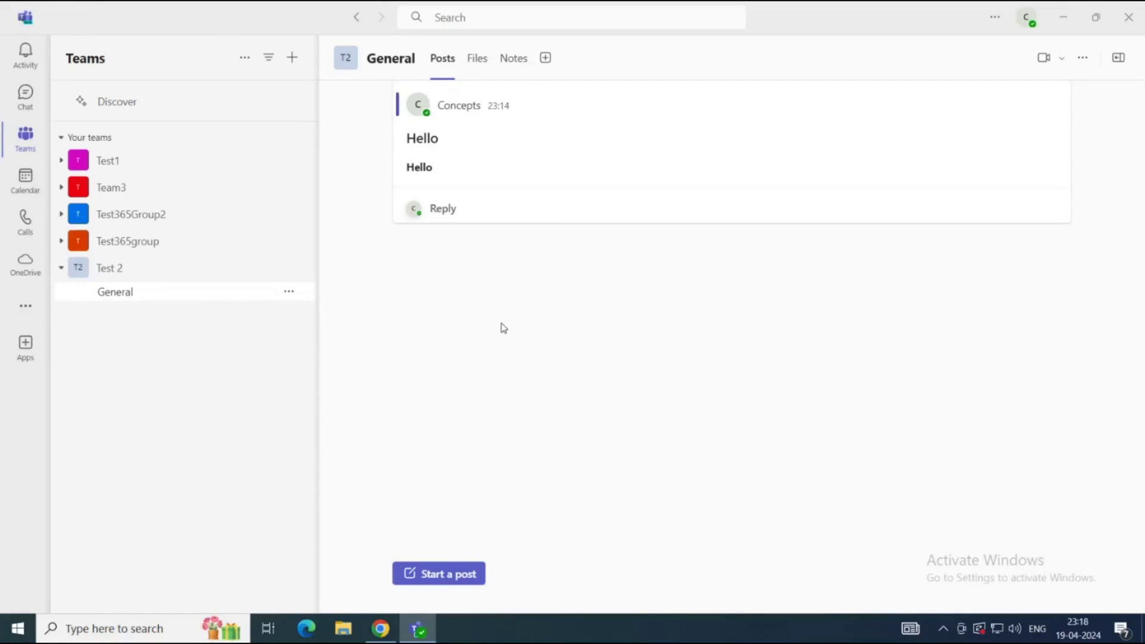
# - Switch to the Teams web session in Chrome and check which account is signed in
pyautogui.click(380, 628)
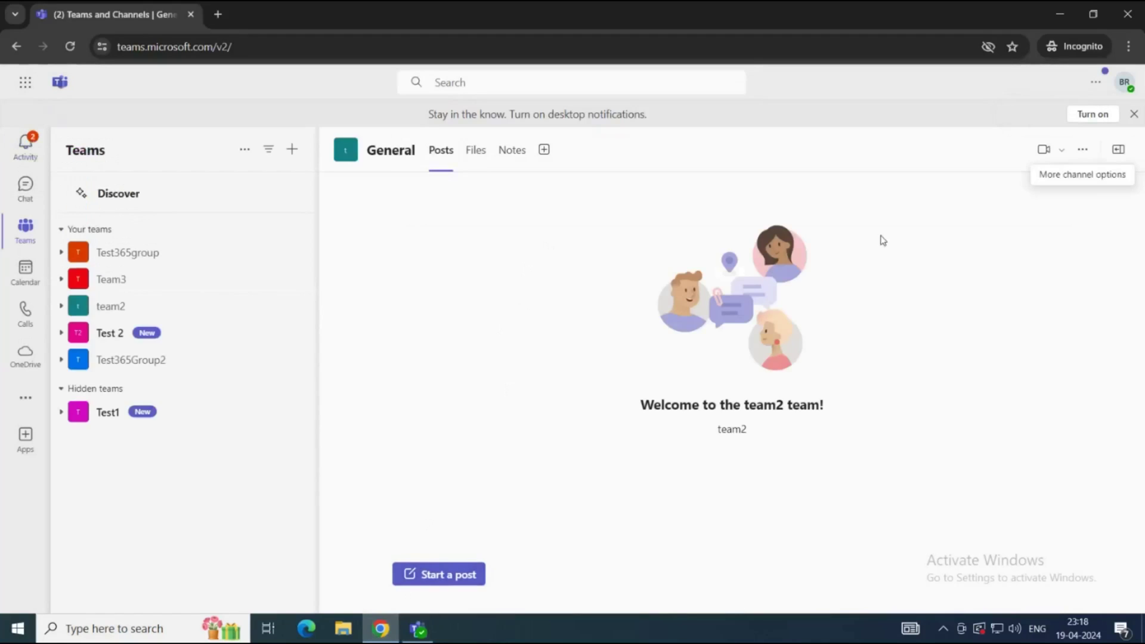
pyautogui.click(1127, 84)
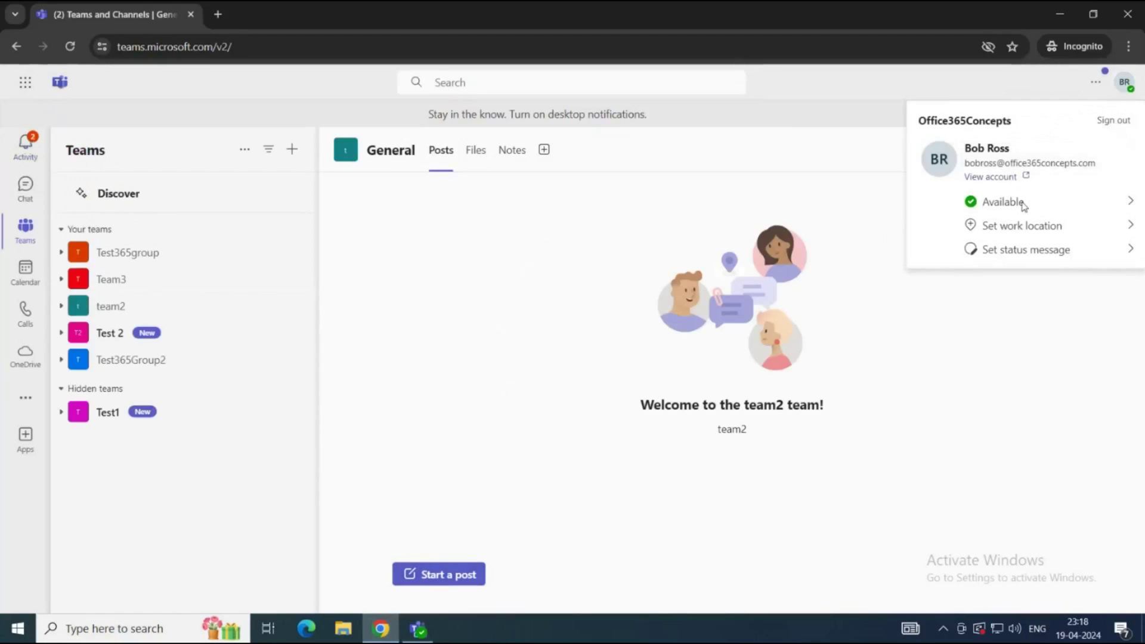
pyautogui.click(978, 352)
# - Switch back to the Teams desktop app and view the members and guests of the Test 2 team
pyautogui.click(417, 628)
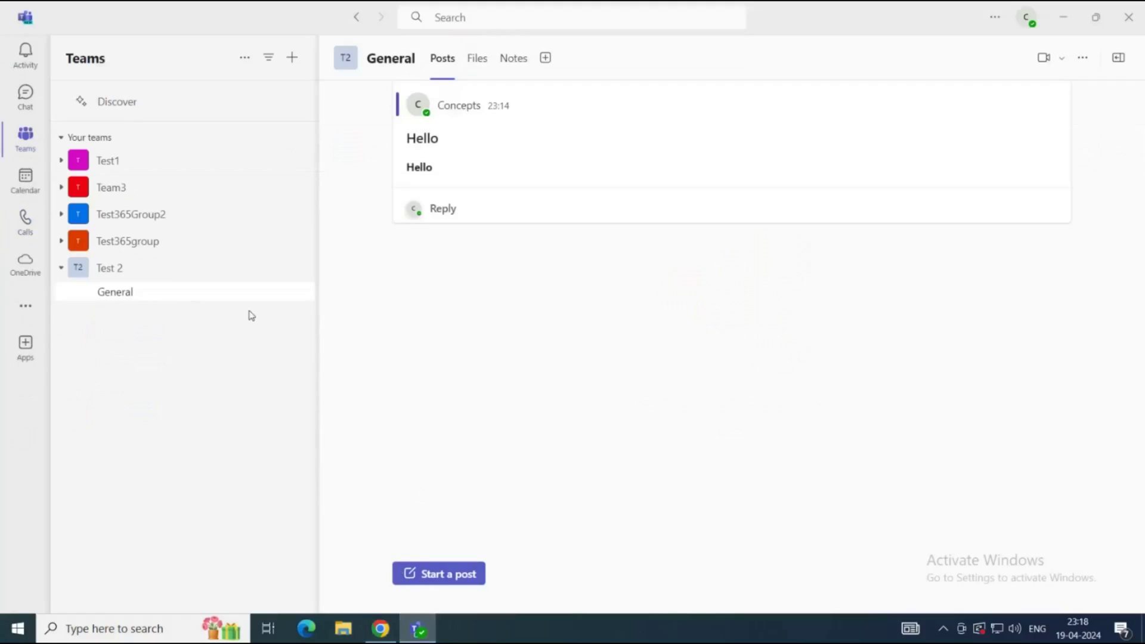
pyautogui.click(288, 268)
pyautogui.click(274, 329)
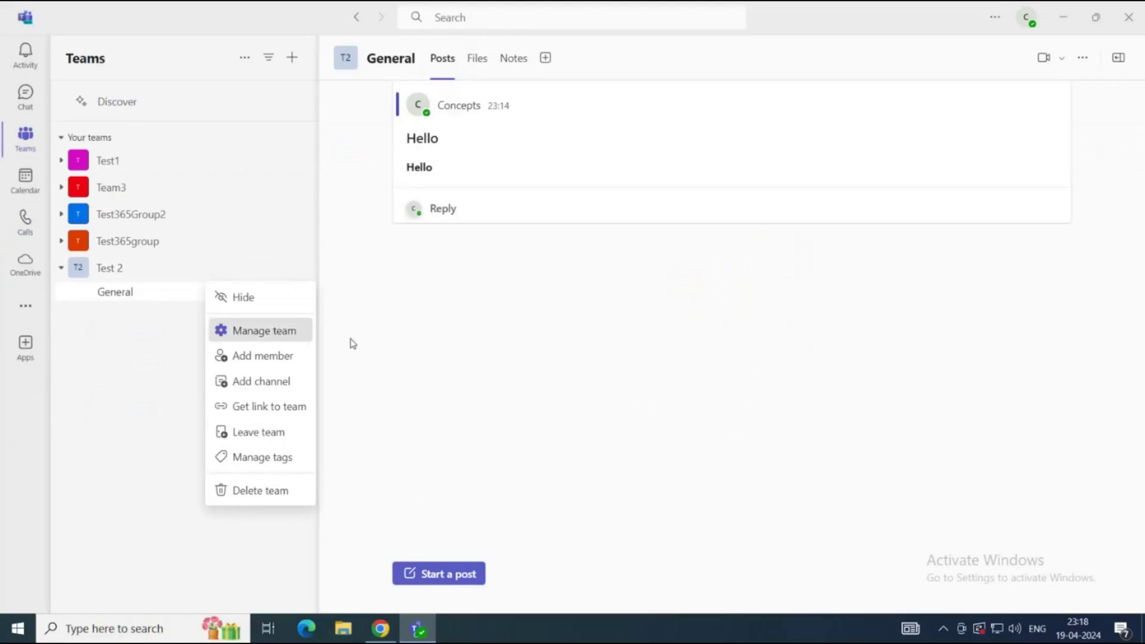
pyautogui.click(352, 256)
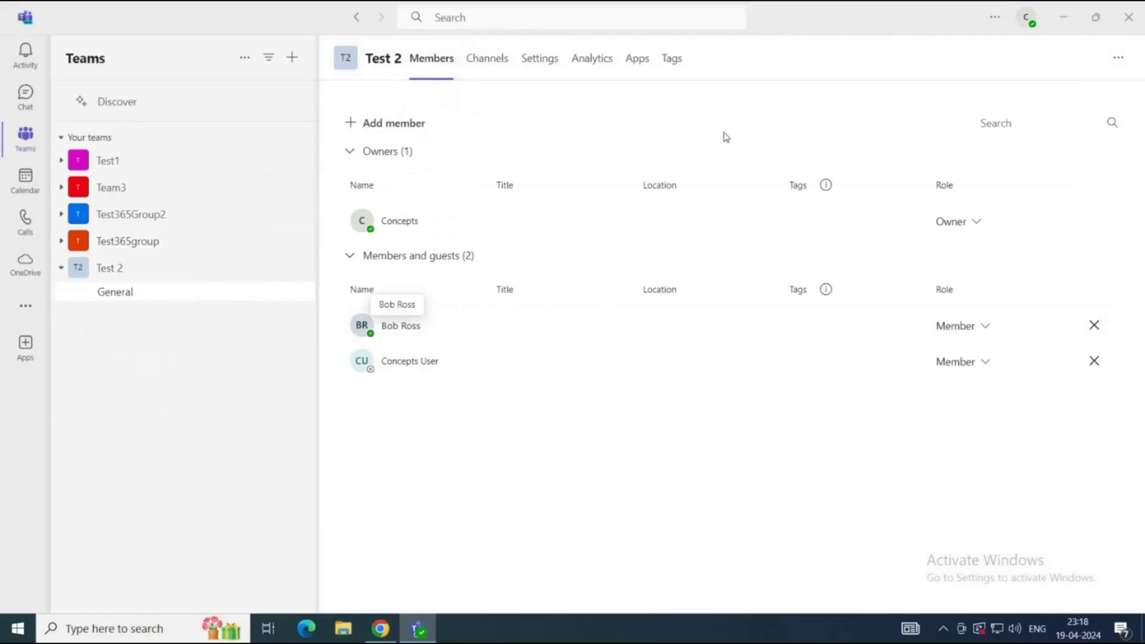
# - In the Chrome Teams session, reply "hello how are you" to the Hello post in Test 2's General channel
pyautogui.click(381, 628)
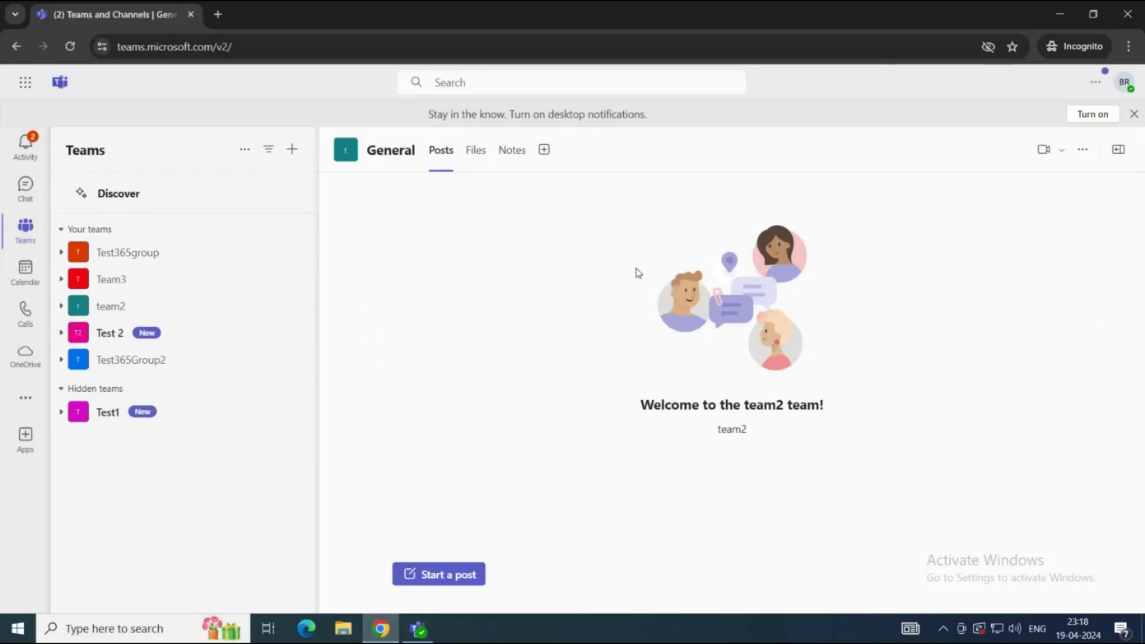
pyautogui.click(110, 336)
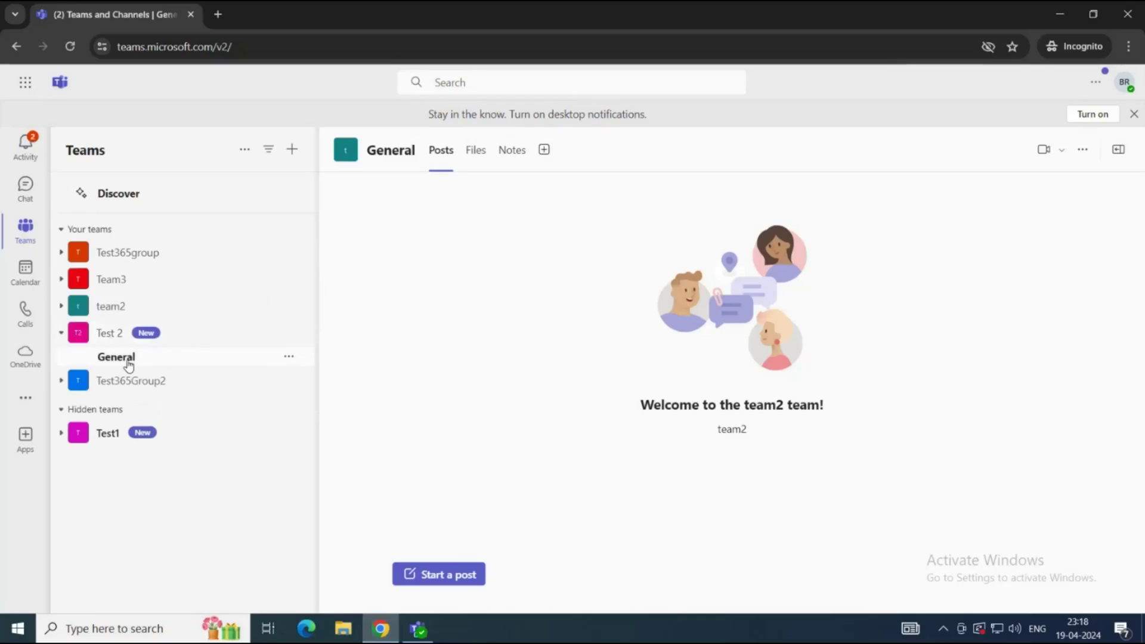
pyautogui.click(117, 357)
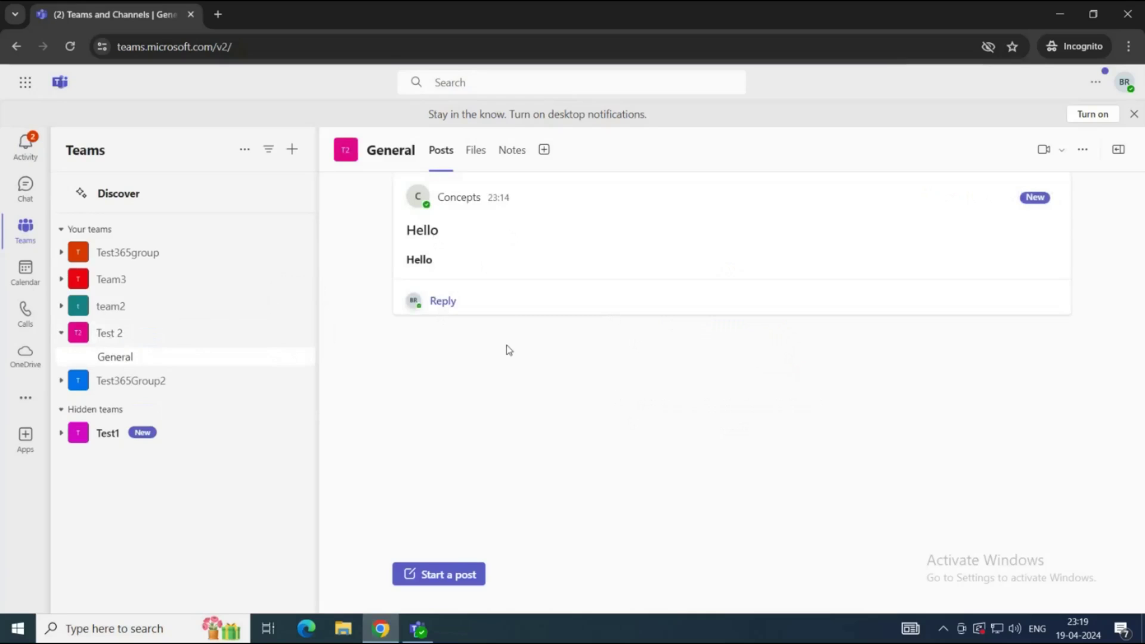
pyautogui.click(444, 301)
pyautogui.write('hello')
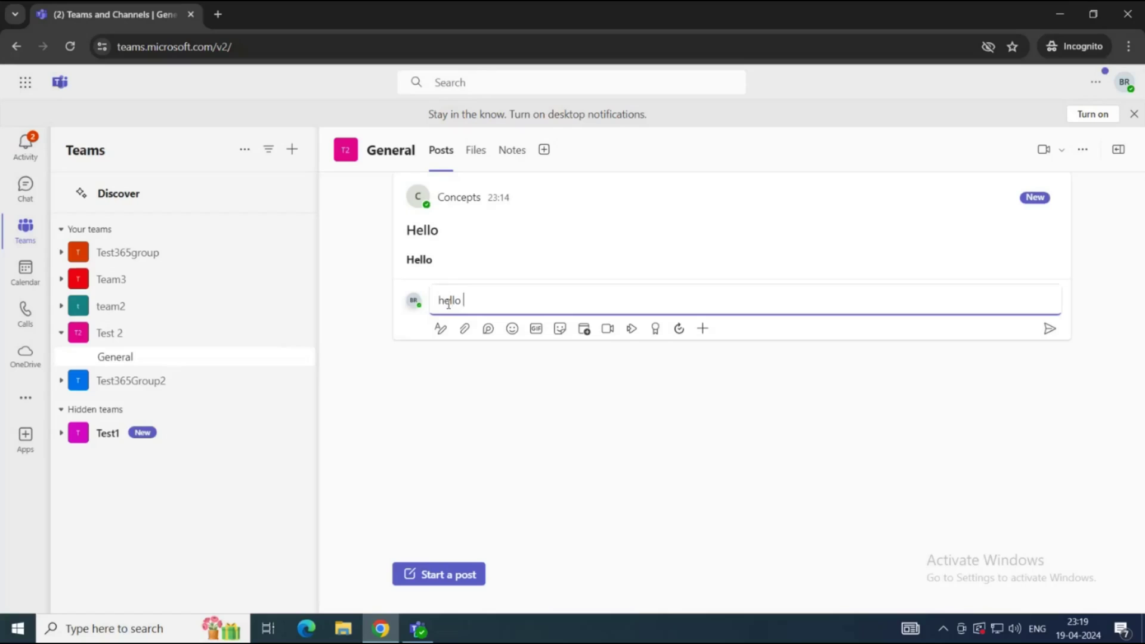
pyautogui.write(' how are you')
pyautogui.click(1050, 329)
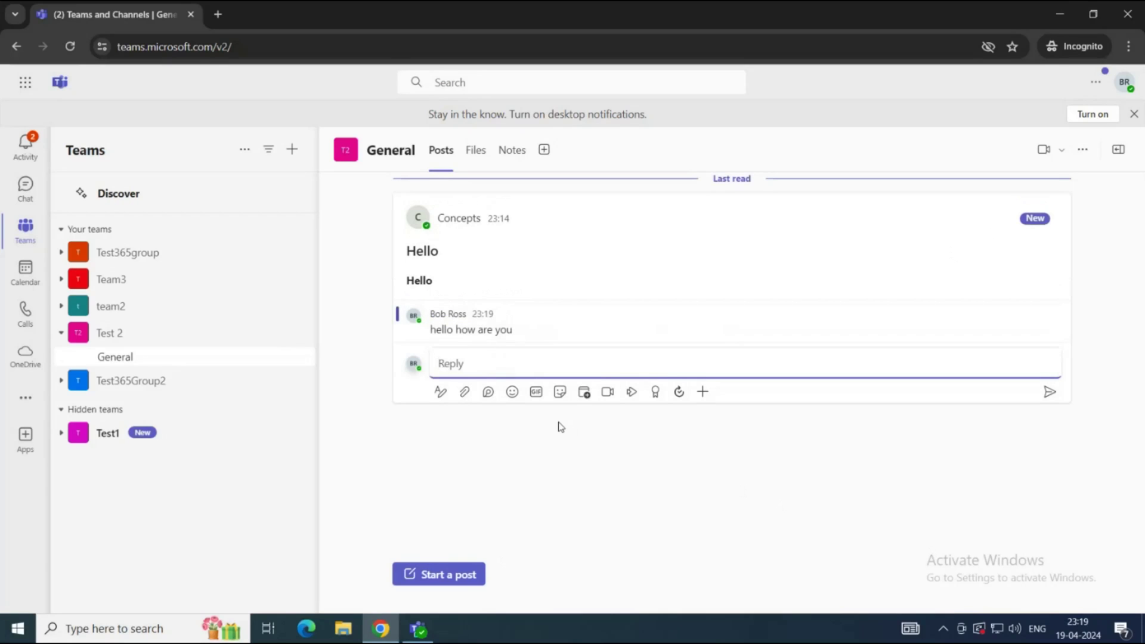
# - Return to the Teams desktop app and read the reply under the Hello post in Test 2's General channel
pyautogui.click(419, 628)
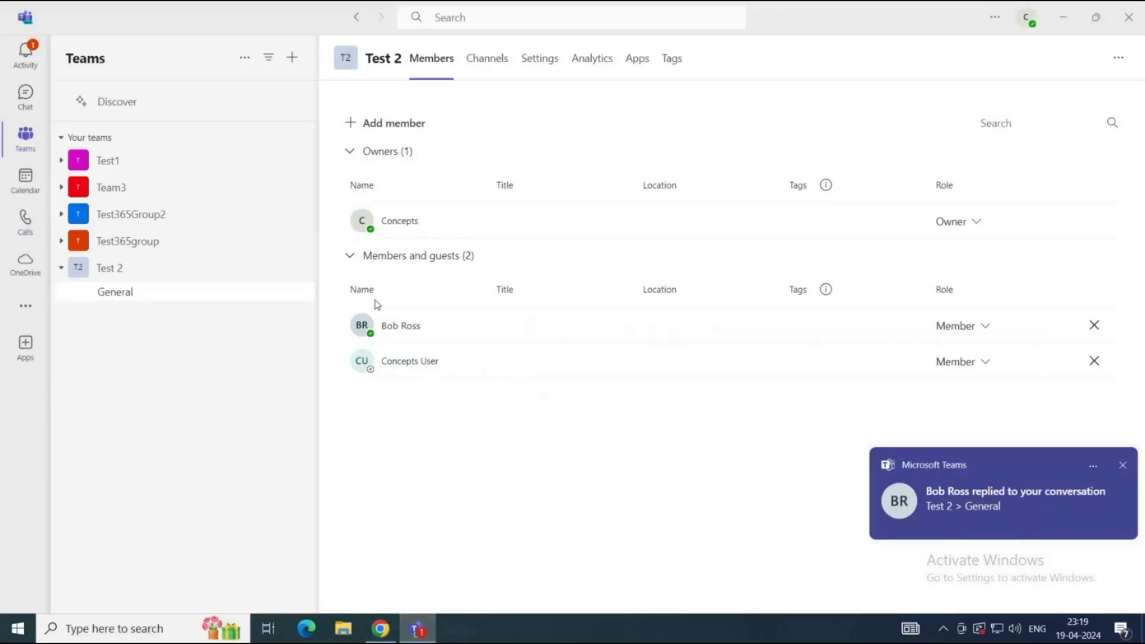
pyautogui.click(280, 292)
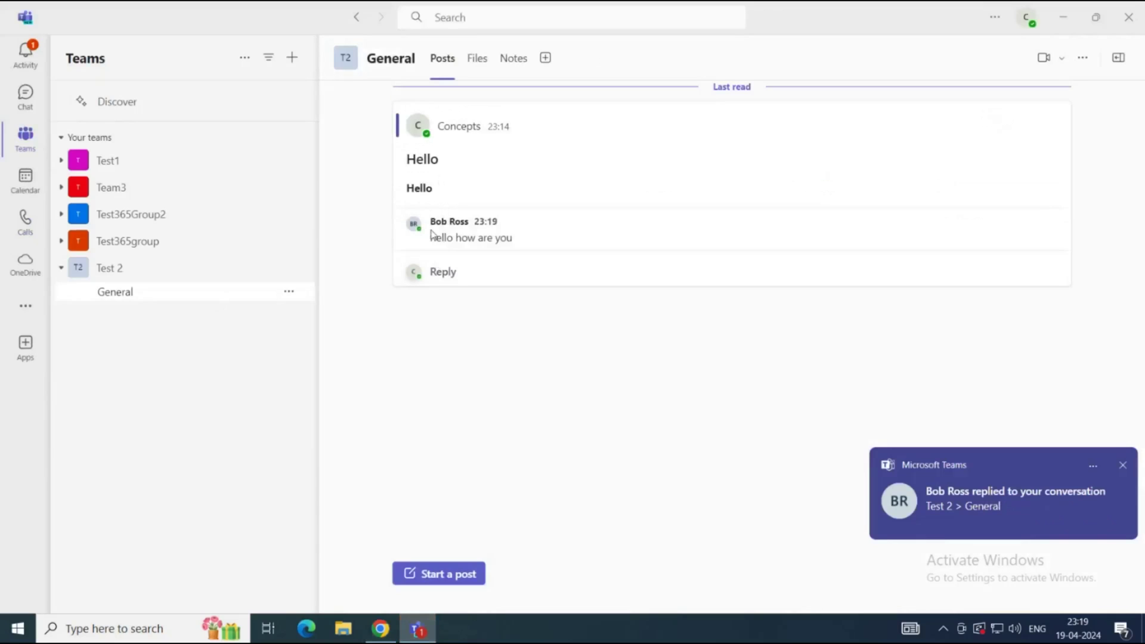
pyautogui.moveTo(440, 237); pyautogui.dragTo(536, 245)
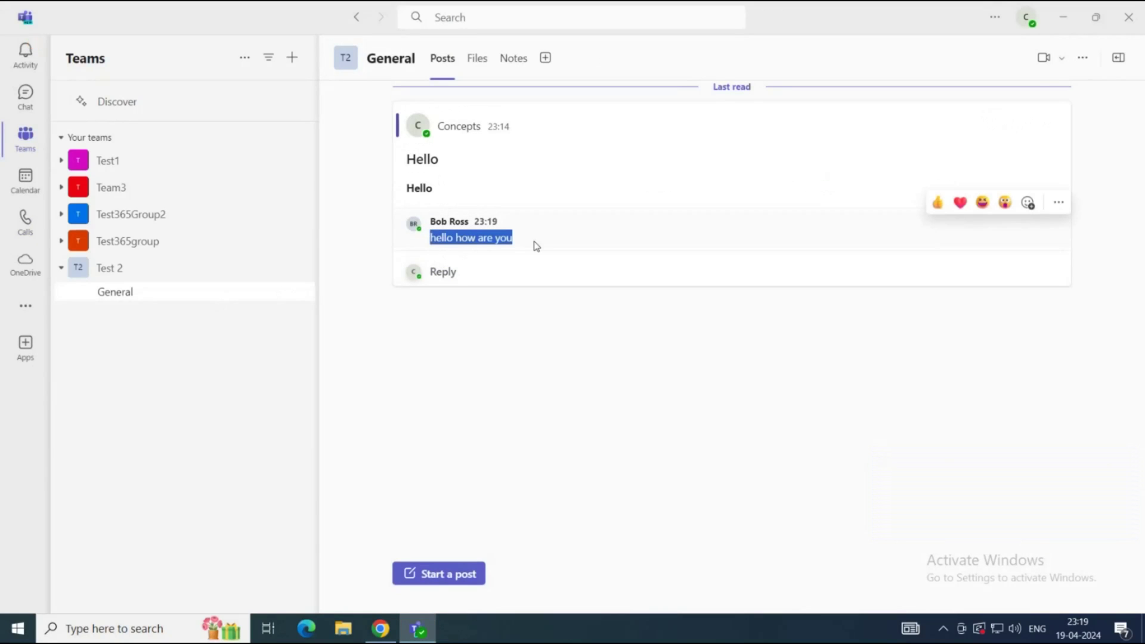
pyautogui.click(536, 245)
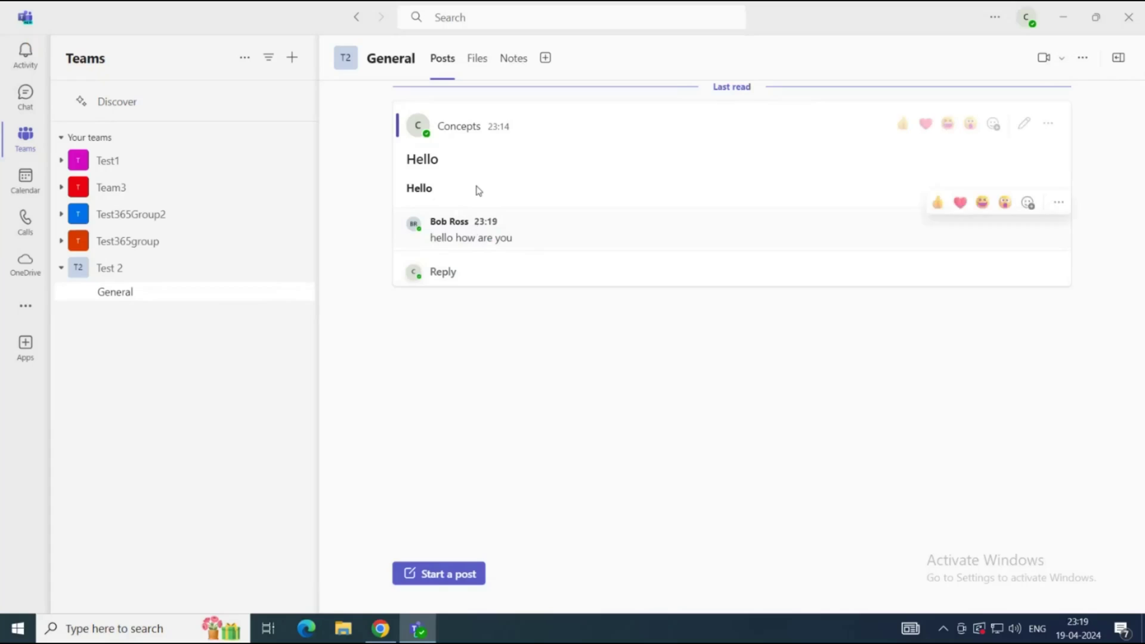